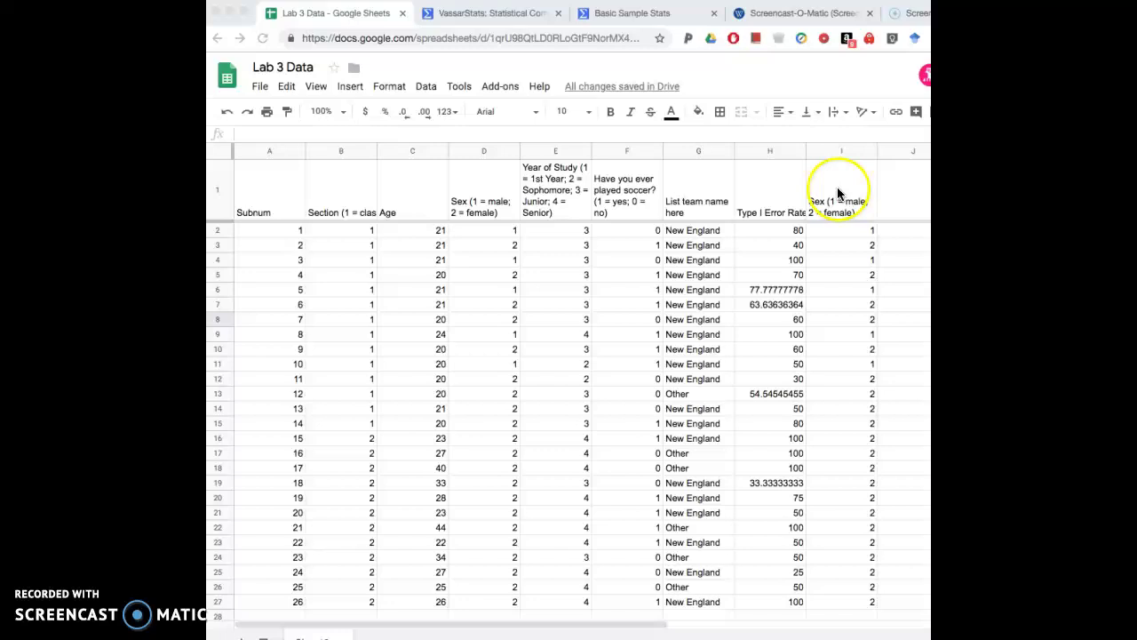
- Sort the Lab 3 Data sheet A → Z by the Sex codes in column I
{"action": "left_click", "coordinate": [843, 154]}
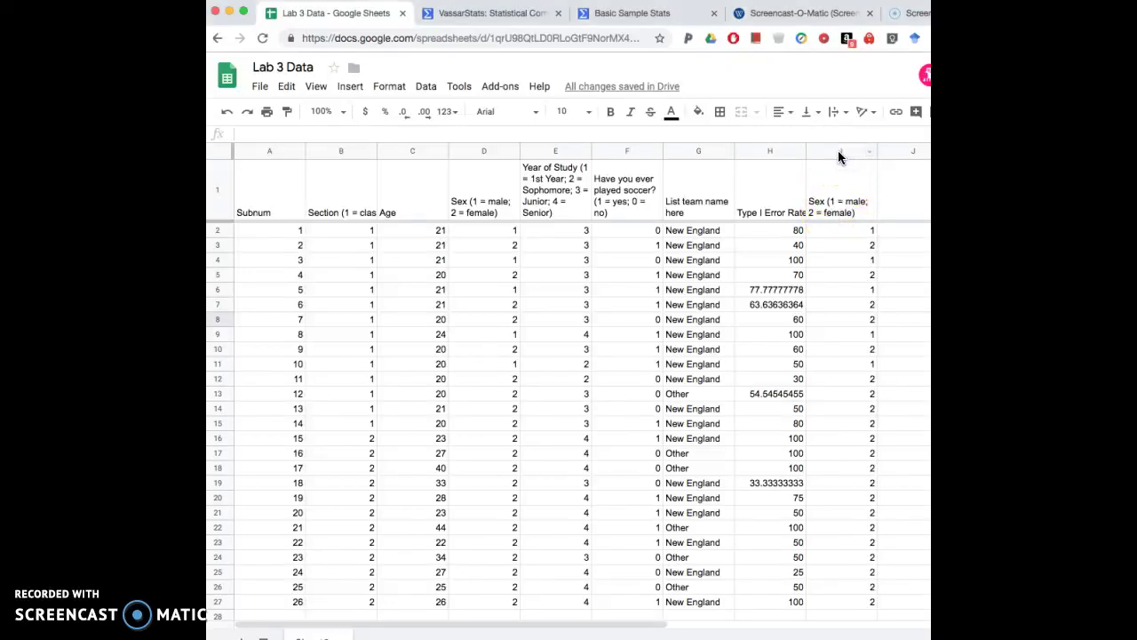
{"action": "left_click", "coordinate": [840, 157]}
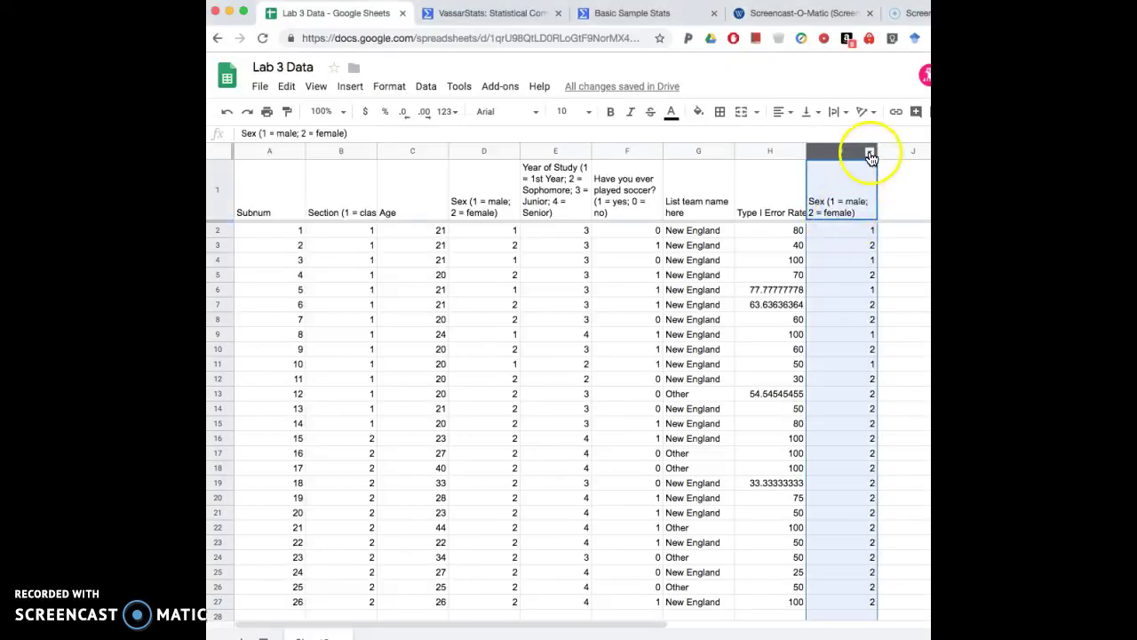
{"action": "left_click", "coordinate": [870, 154]}
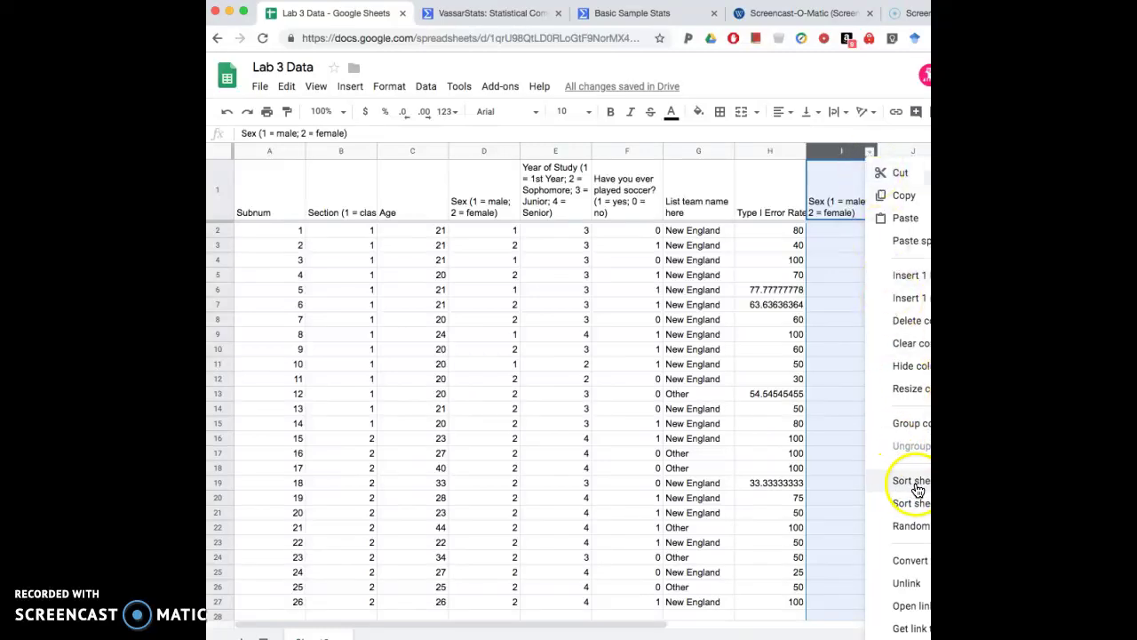
{"action": "left_click", "coordinate": [871, 155]}
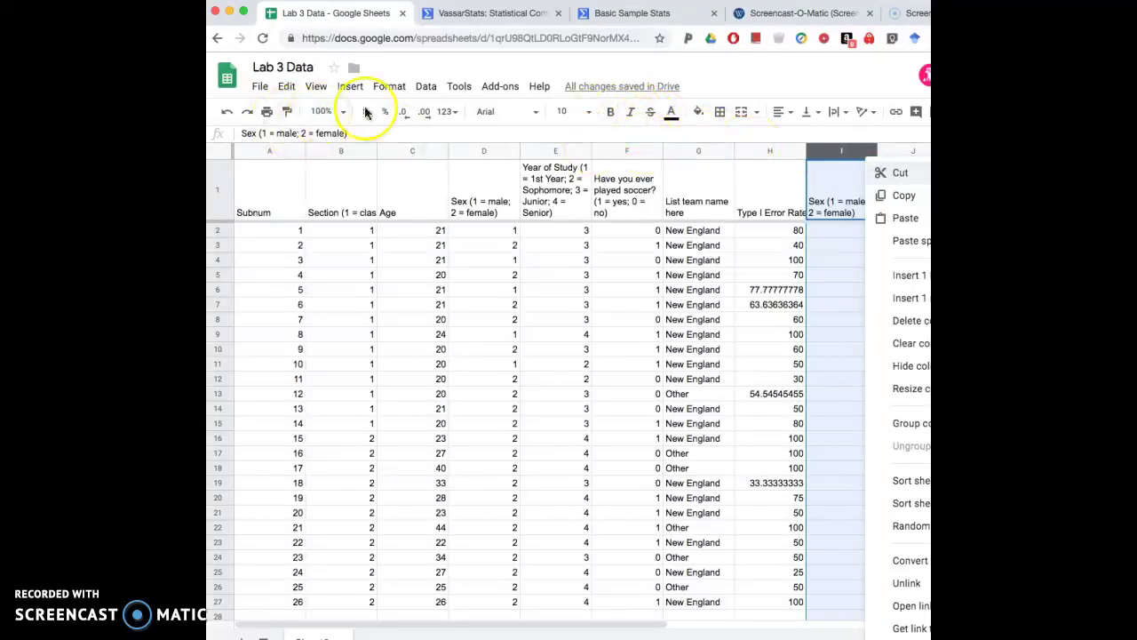
{"action": "left_click", "coordinate": [427, 89]}
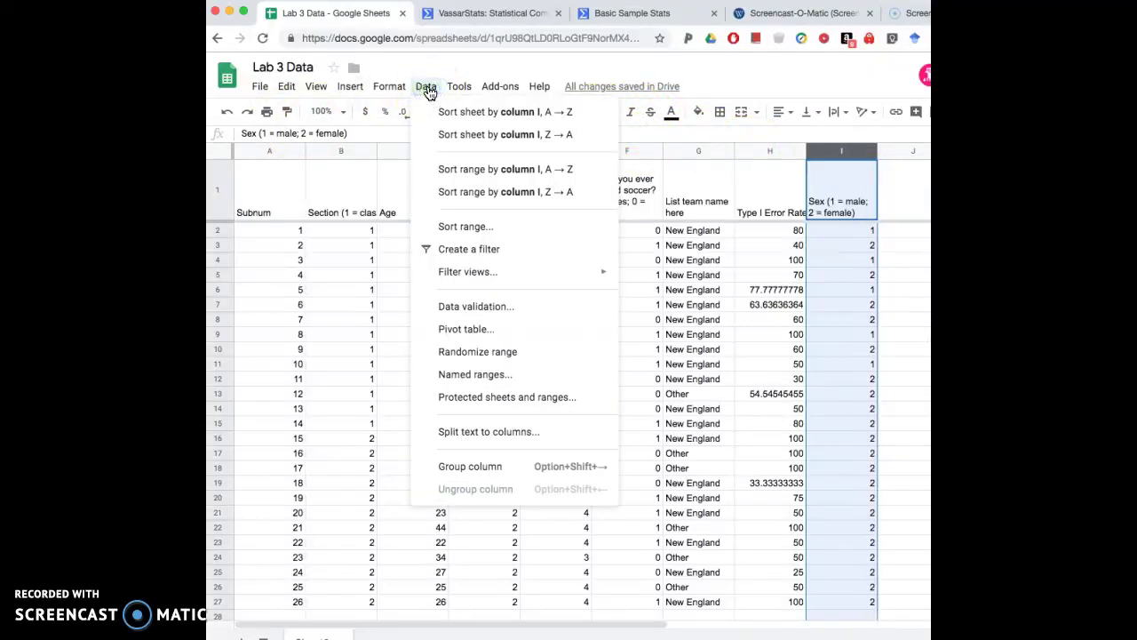
{"action": "left_click", "coordinate": [447, 112]}
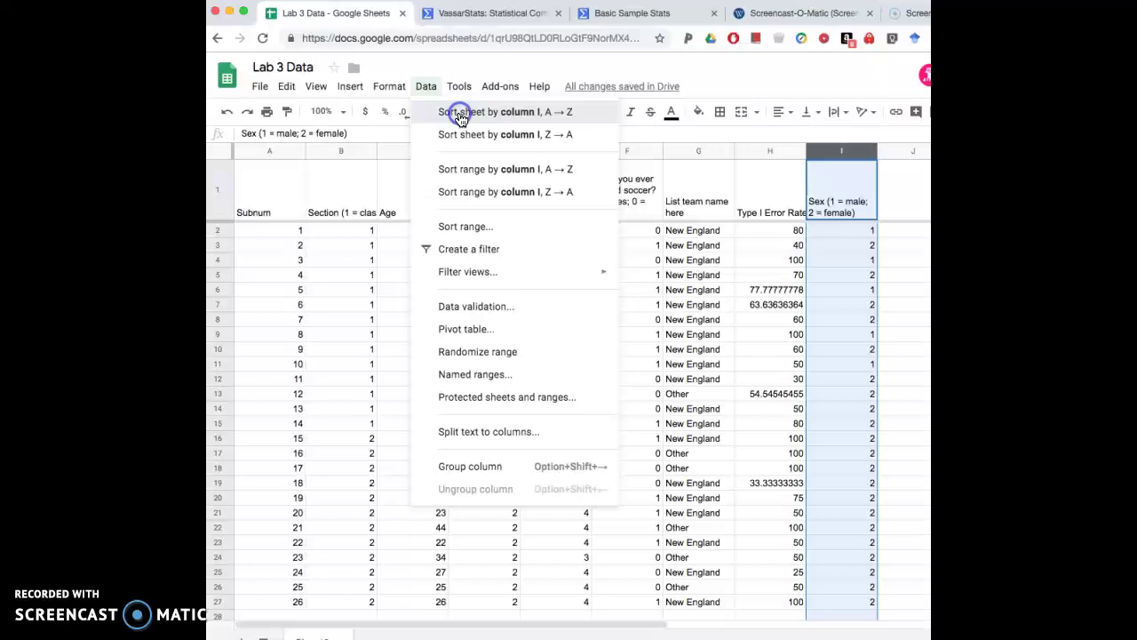
{"action": "left_click", "coordinate": [459, 115]}
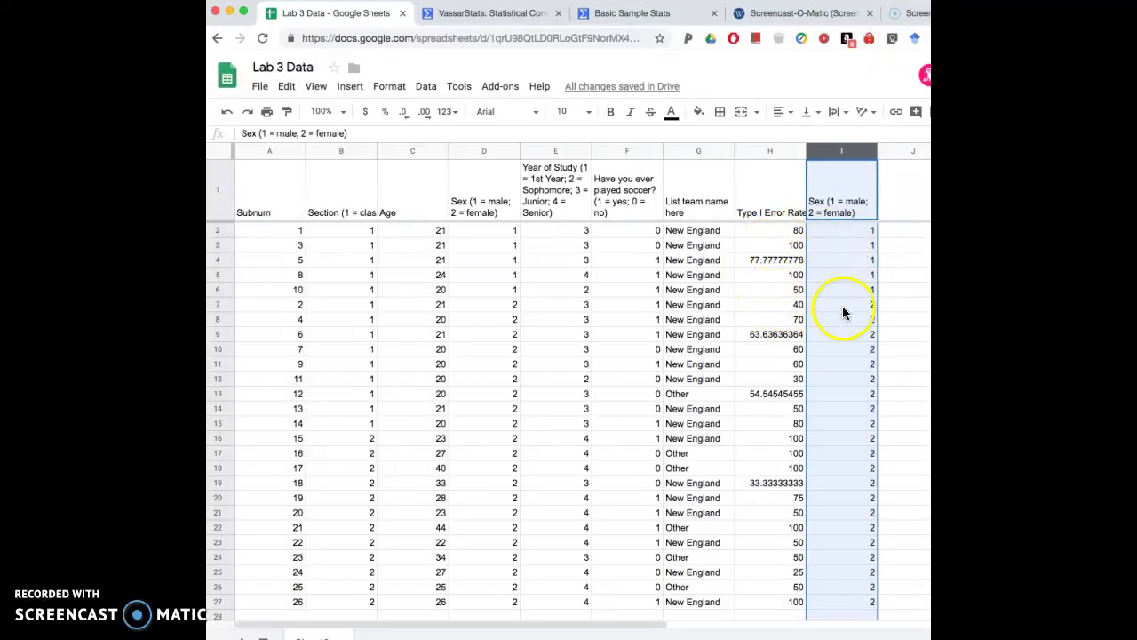
- Select the five male Type I error rates in H2:H6
{"action": "left_click", "coordinate": [911, 319]}
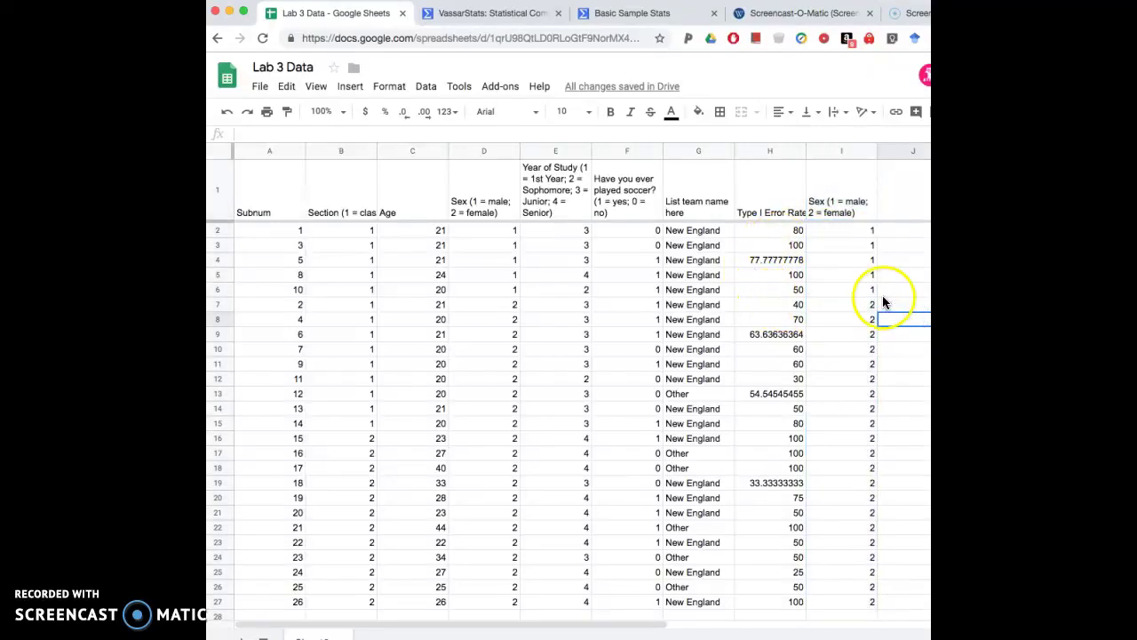
{"action": "left_click", "coordinate": [781, 231]}
{"action": "left_click_drag", "start_coordinate": [781, 229], "coordinate": [776, 293]}
{"action": "key", "text": "super+c"}
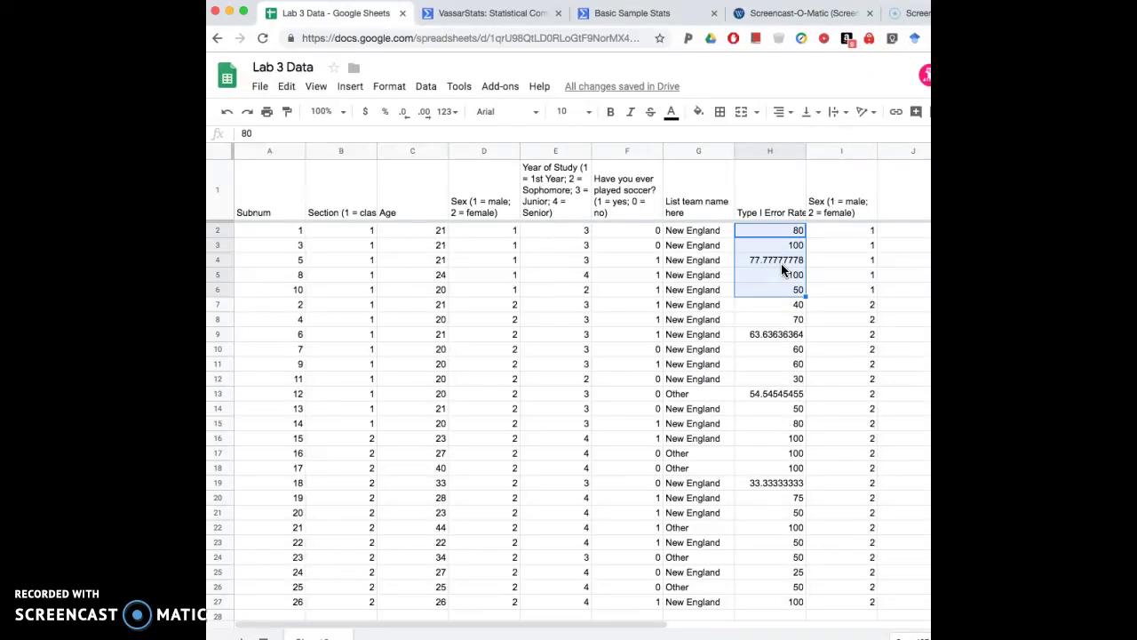
- Open VassarStats' independent-samples two-sample t-test and paste the male rates into Sample A
{"action": "left_click", "coordinate": [517, 13]}
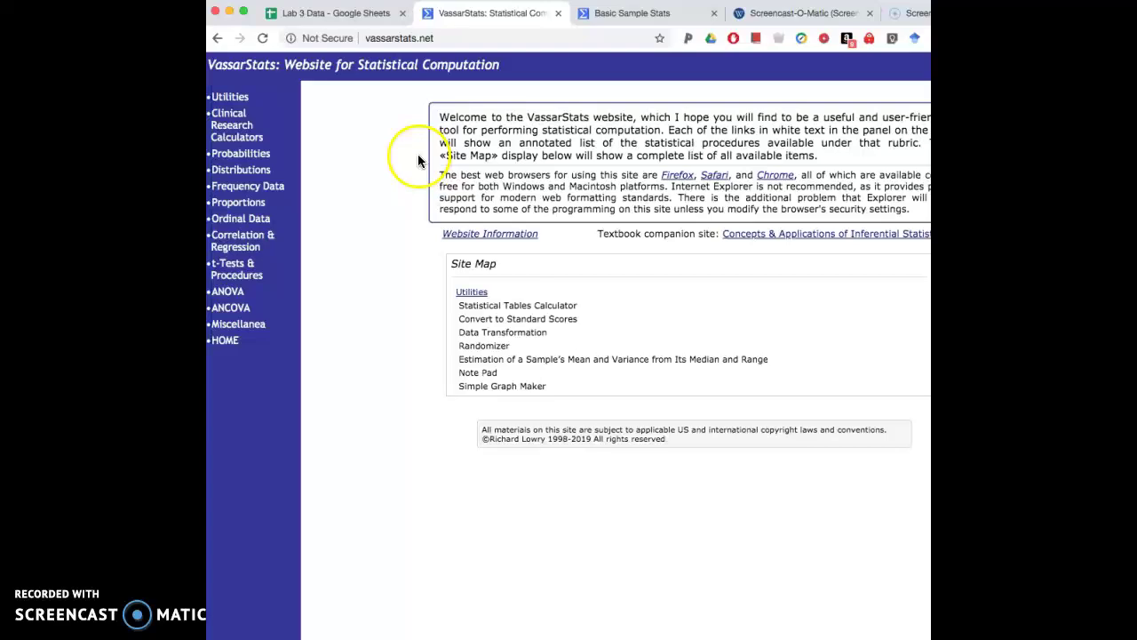
{"action": "left_click", "coordinate": [245, 277]}
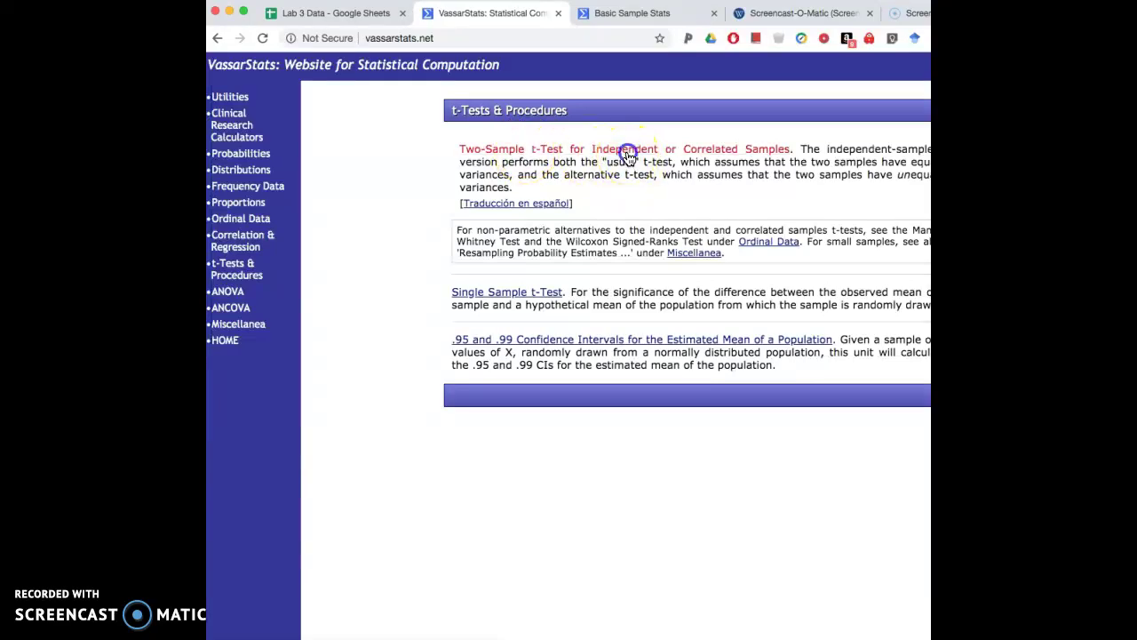
{"action": "left_click", "coordinate": [627, 156]}
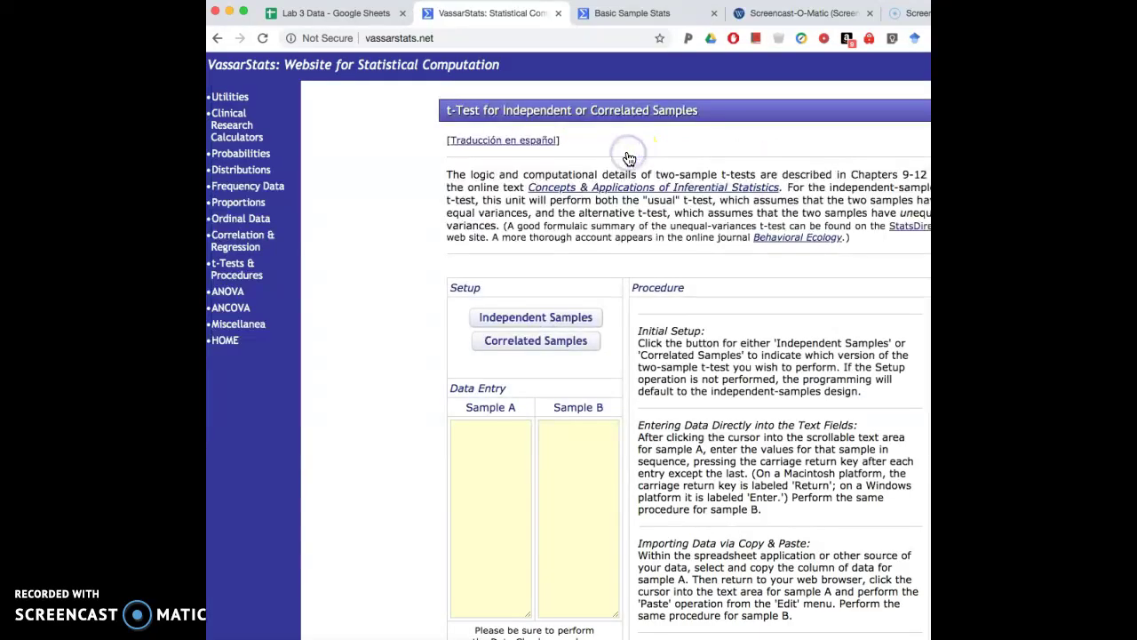
{"action": "left_click", "coordinate": [495, 321]}
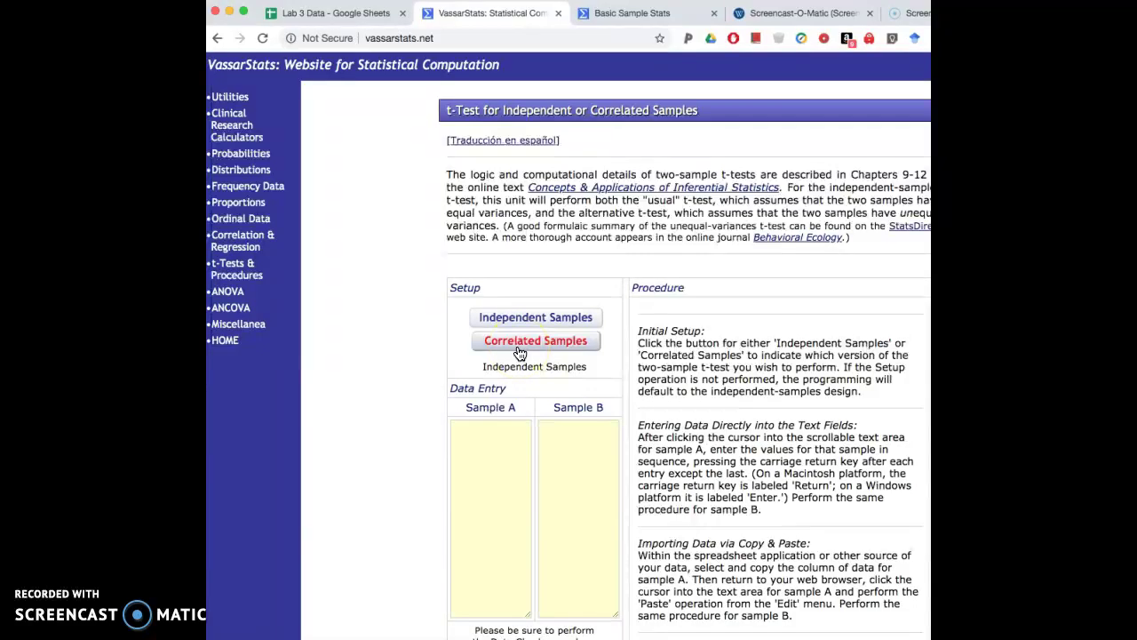
{"action": "left_click", "coordinate": [530, 317]}
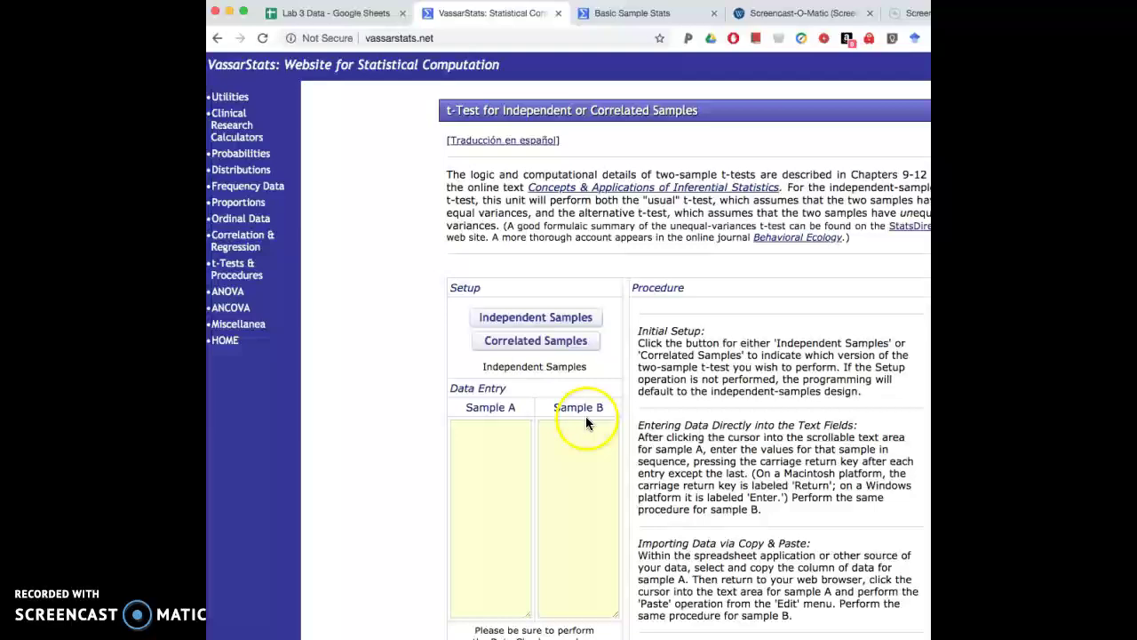
{"action": "left_click", "coordinate": [493, 436]}
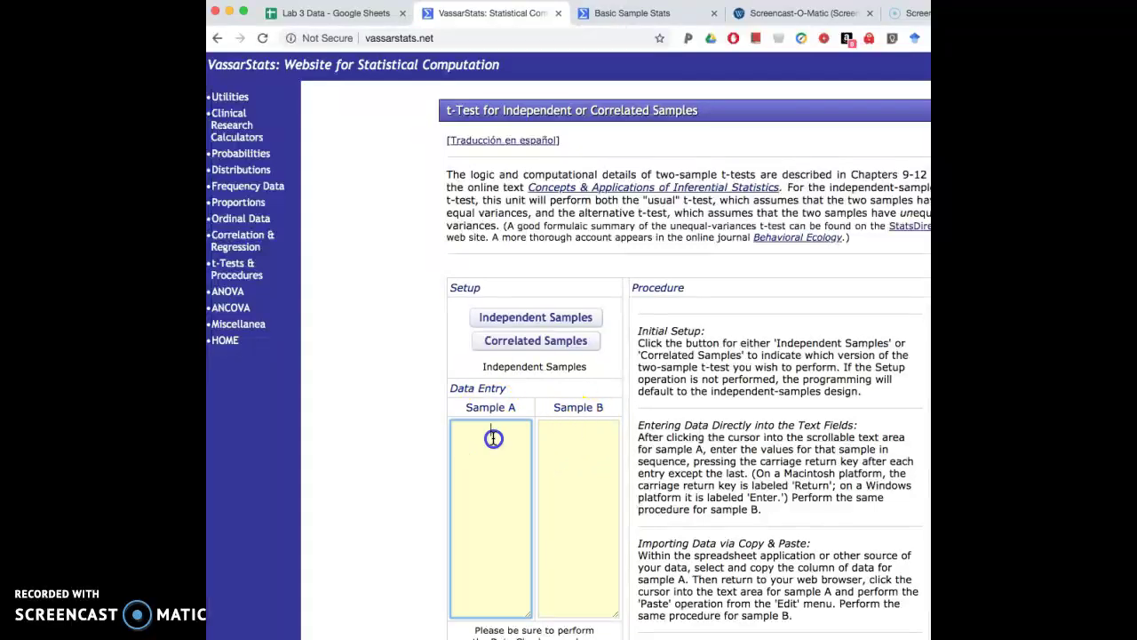
{"action": "key", "text": "super+v"}
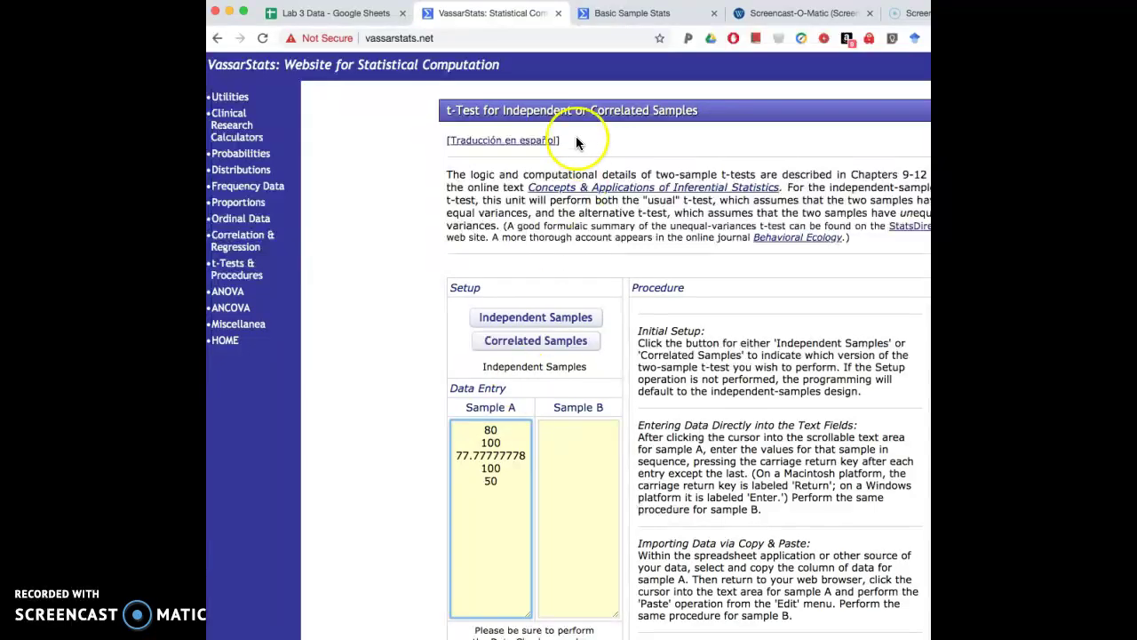
- Copy the female error rates in H7:H27 of Lab 3 Data
{"action": "left_click", "coordinate": [336, 18]}
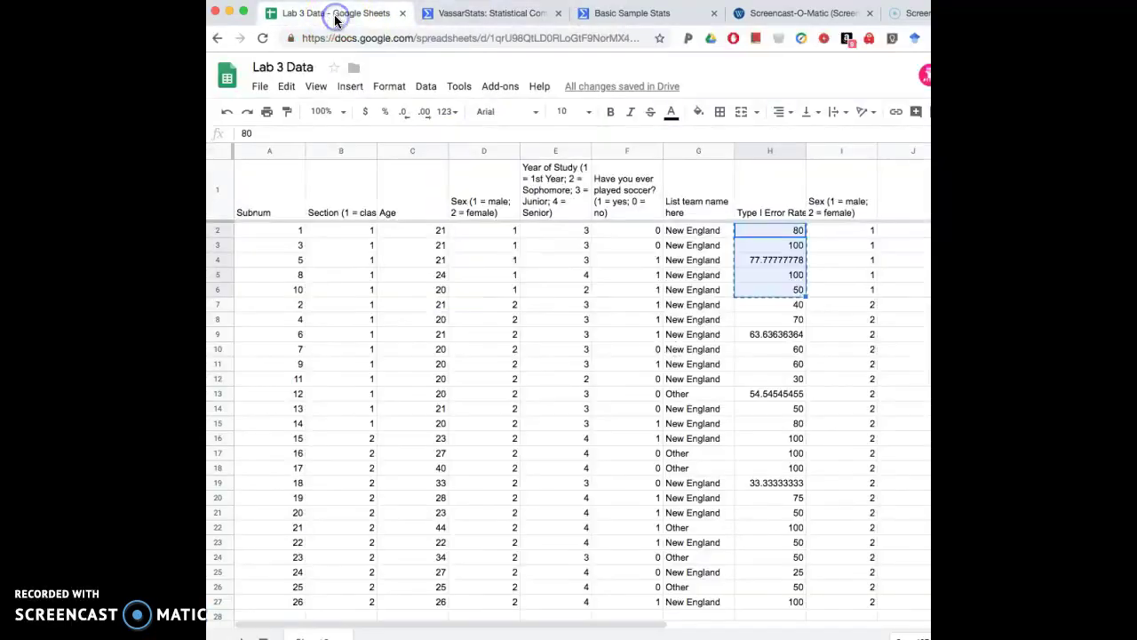
{"action": "left_click", "coordinate": [790, 309]}
{"action": "left_click_drag", "start_coordinate": [790, 313], "coordinate": [779, 599]}
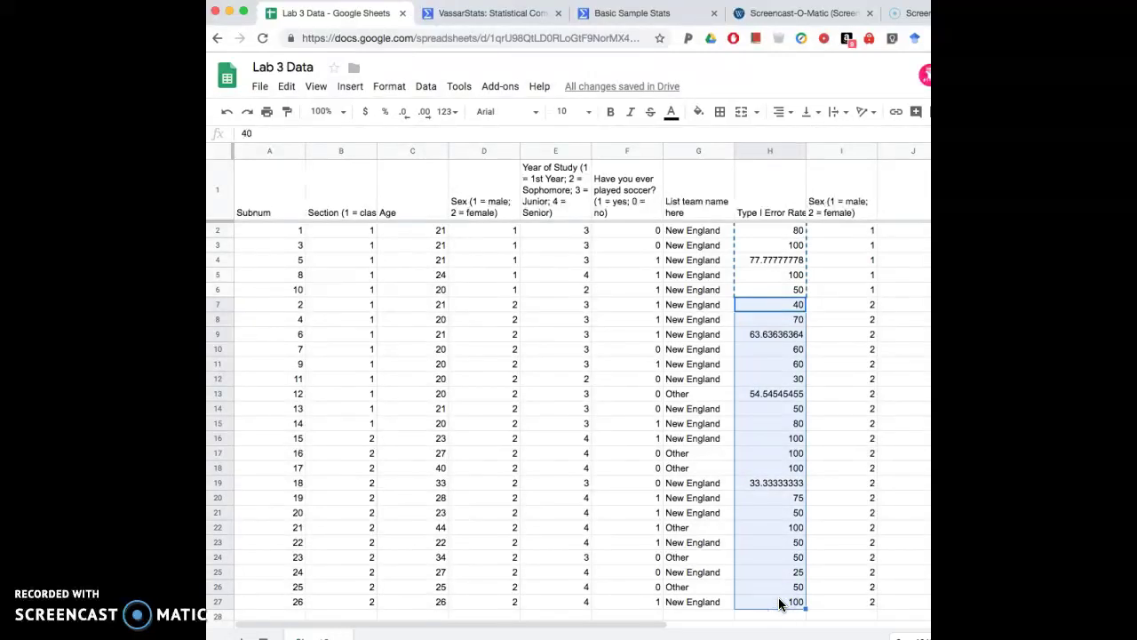
{"action": "key", "text": "super+c"}
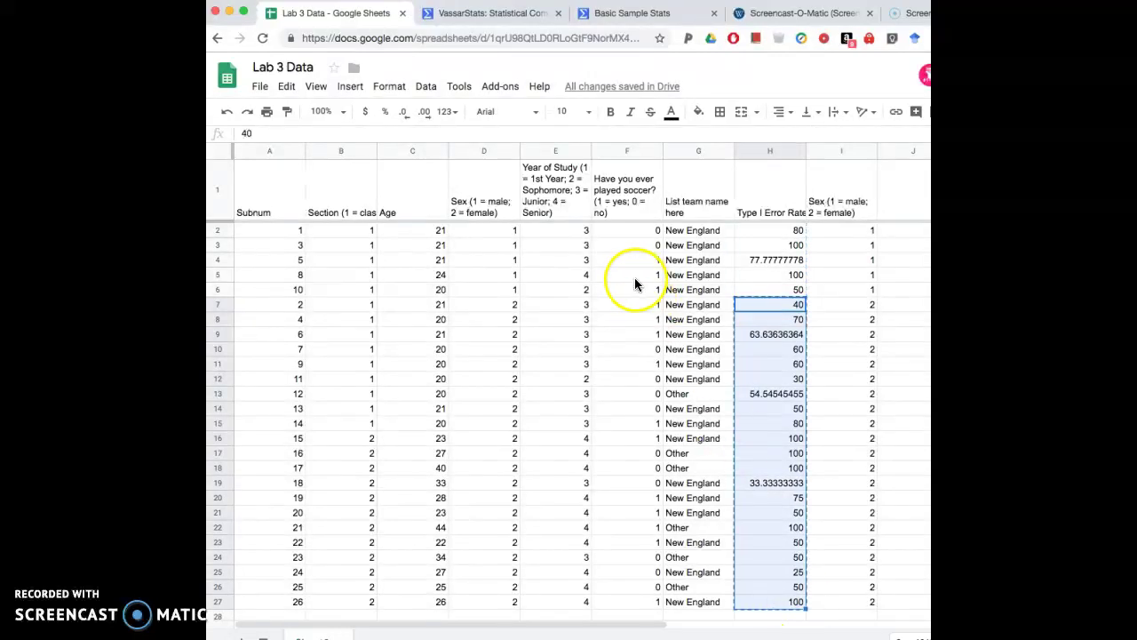
- Paste the copied female error rates into VassarStats' Sample B box
{"action": "left_click", "coordinate": [493, 12]}
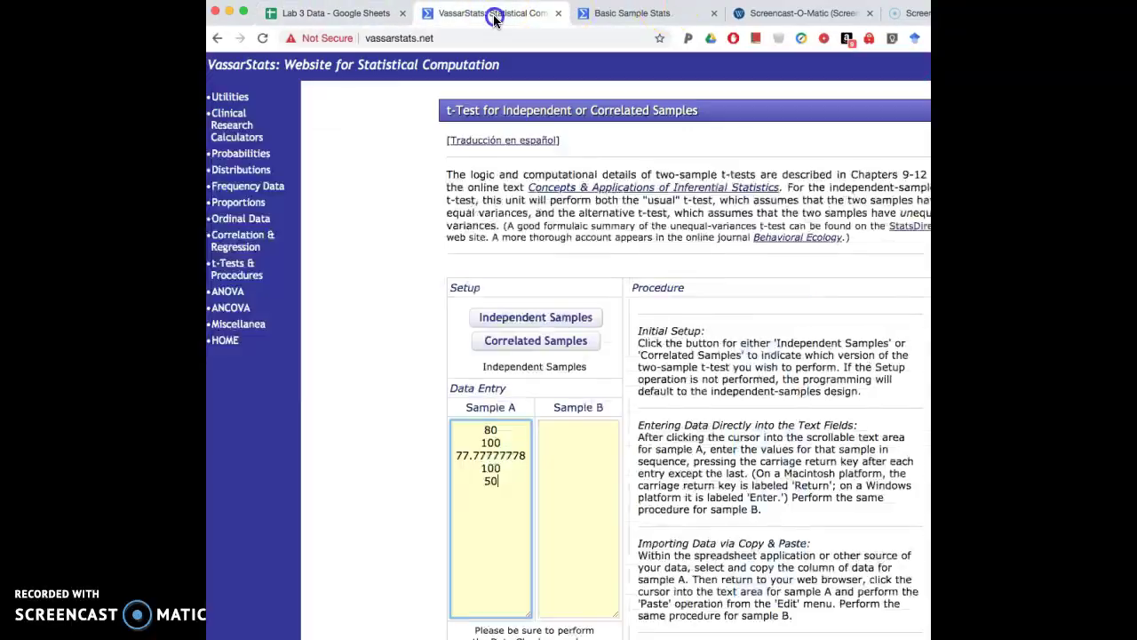
{"action": "left_click", "coordinate": [584, 498]}
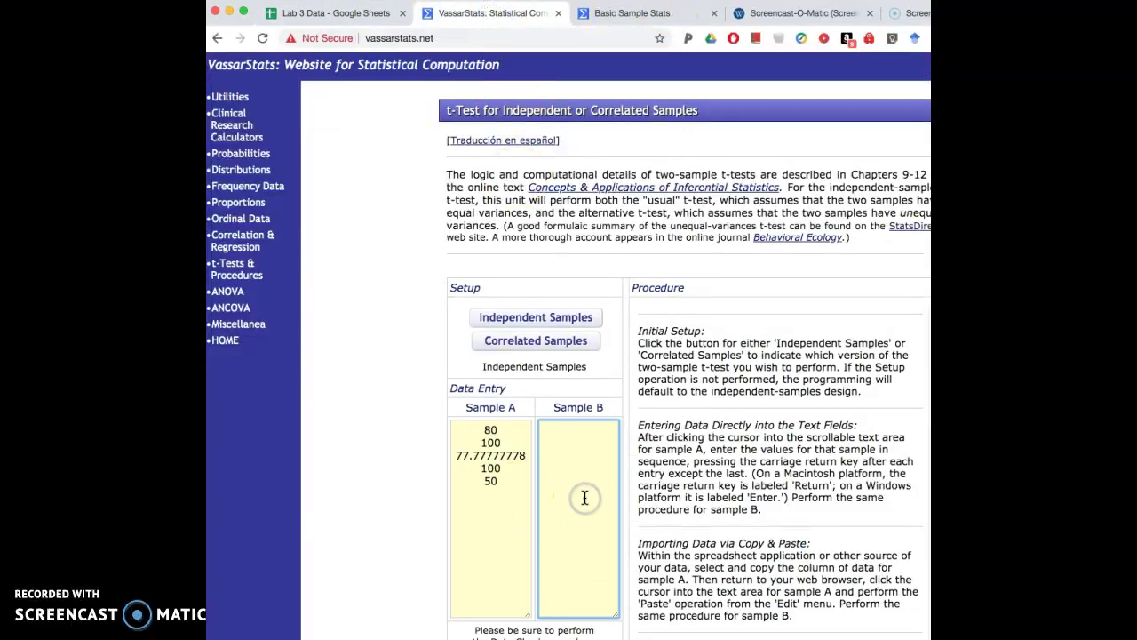
{"action": "key", "text": "super+v"}
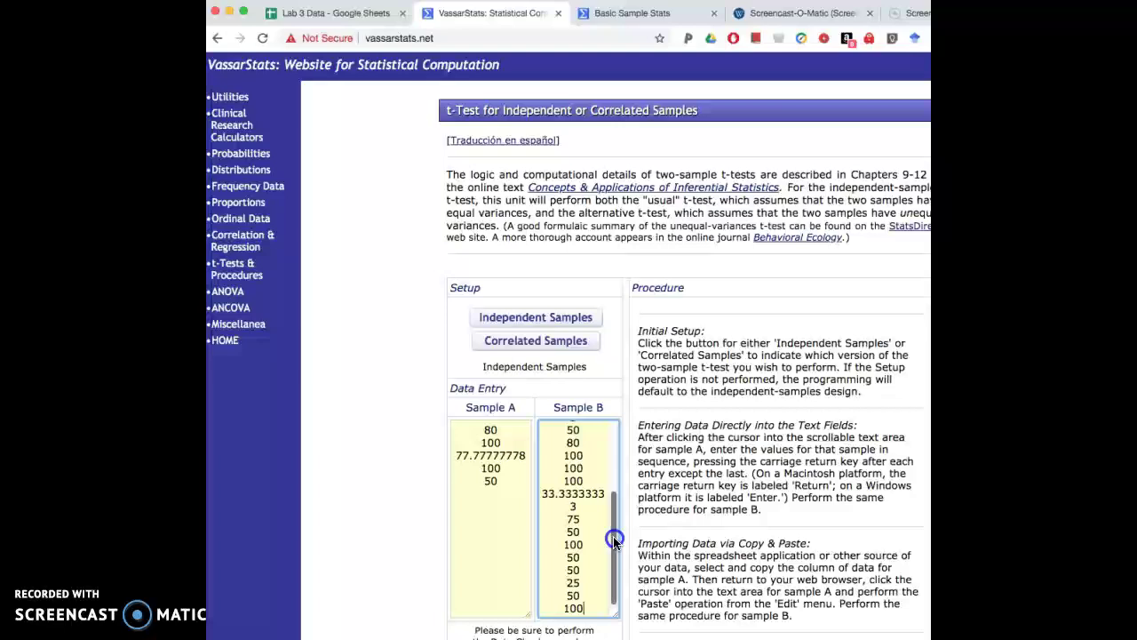
{"action": "left_click_drag", "start_coordinate": [614, 539], "coordinate": [621, 577]}
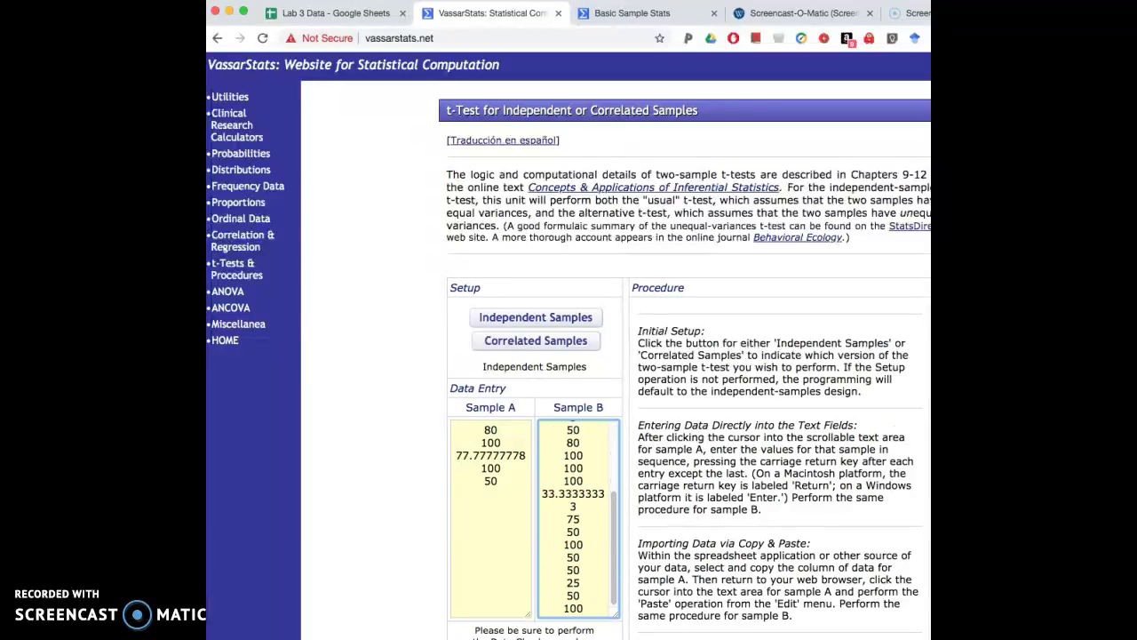
{"action": "scroll", "coordinate": [409, 311], "scroll_direction": "down", "scroll_amount": 5}
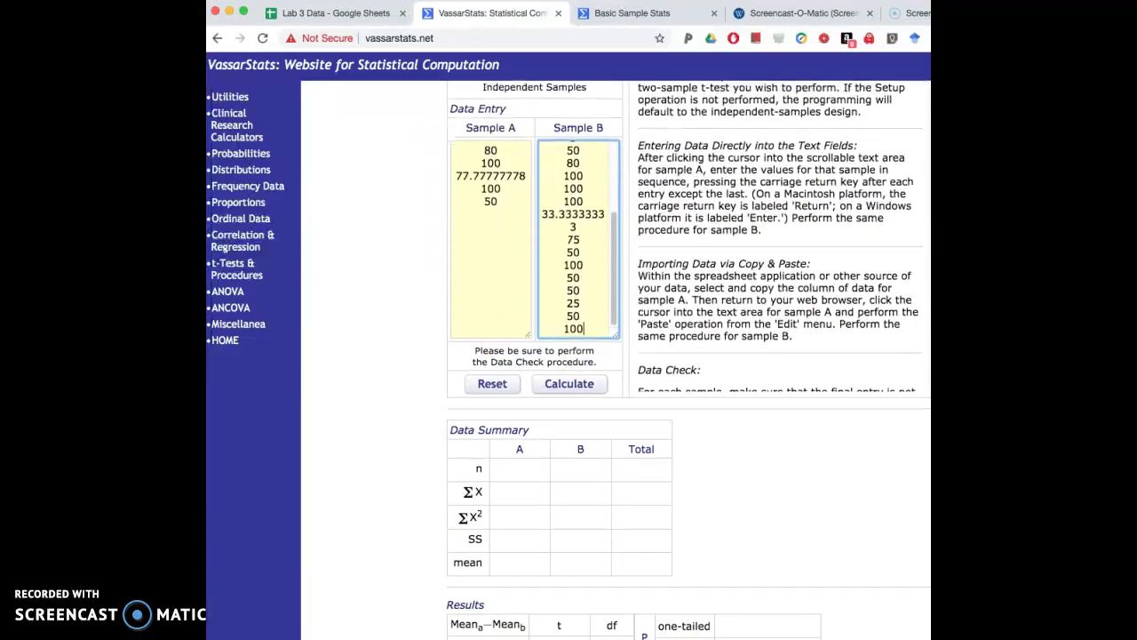
- Calculate the t-test and compare the Sample A mean 81.5556 with the Sample B mean 63.8817
{"action": "left_click", "coordinate": [568, 361]}
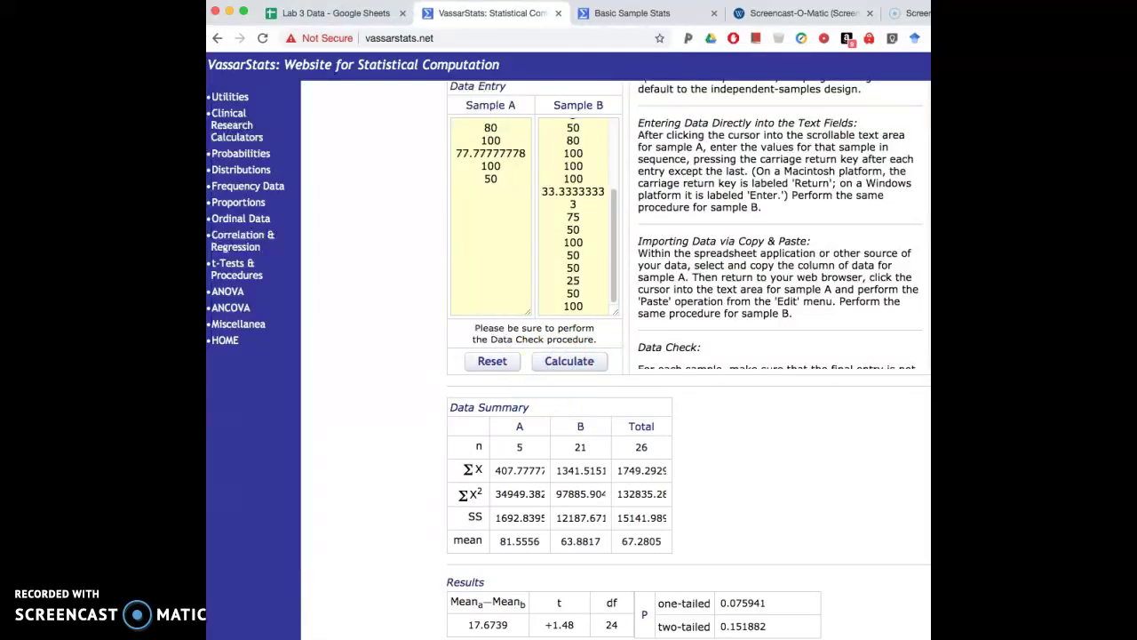
{"action": "scroll", "coordinate": [688, 355], "scroll_direction": "down", "scroll_amount": 4}
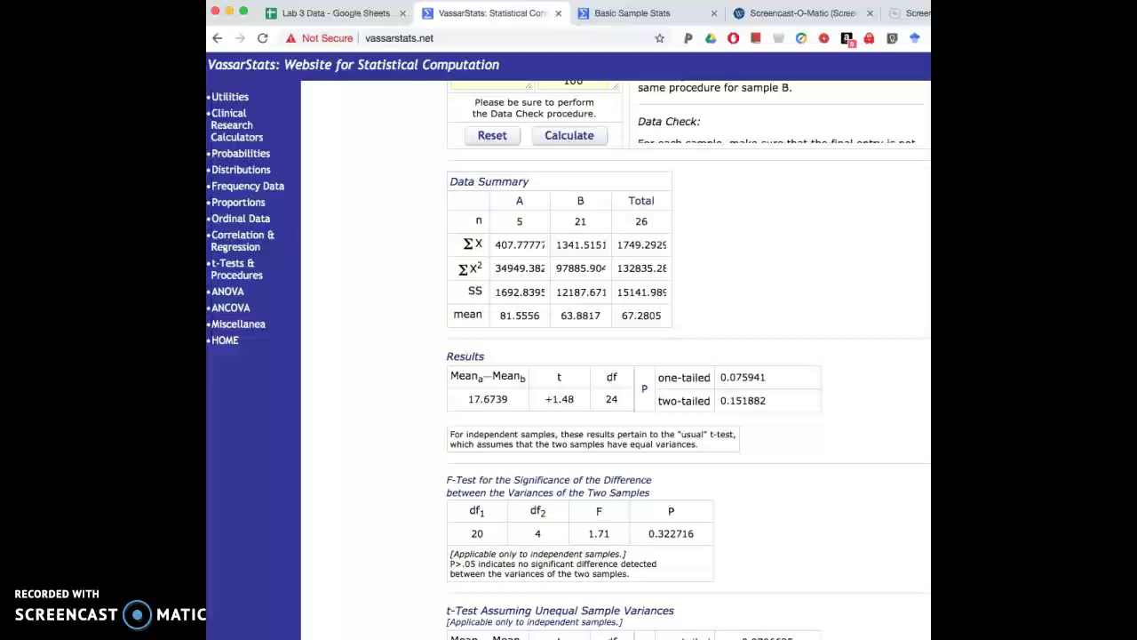
{"action": "scroll", "coordinate": [889, 413], "scroll_direction": "up", "scroll_amount": 2}
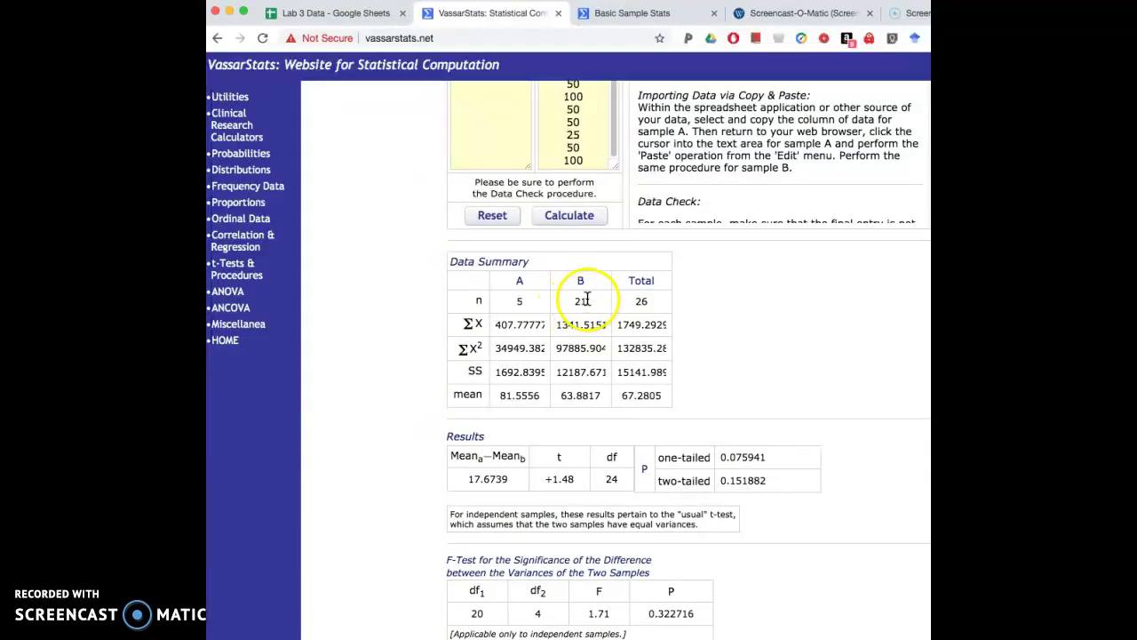
{"action": "left_click", "coordinate": [507, 398]}
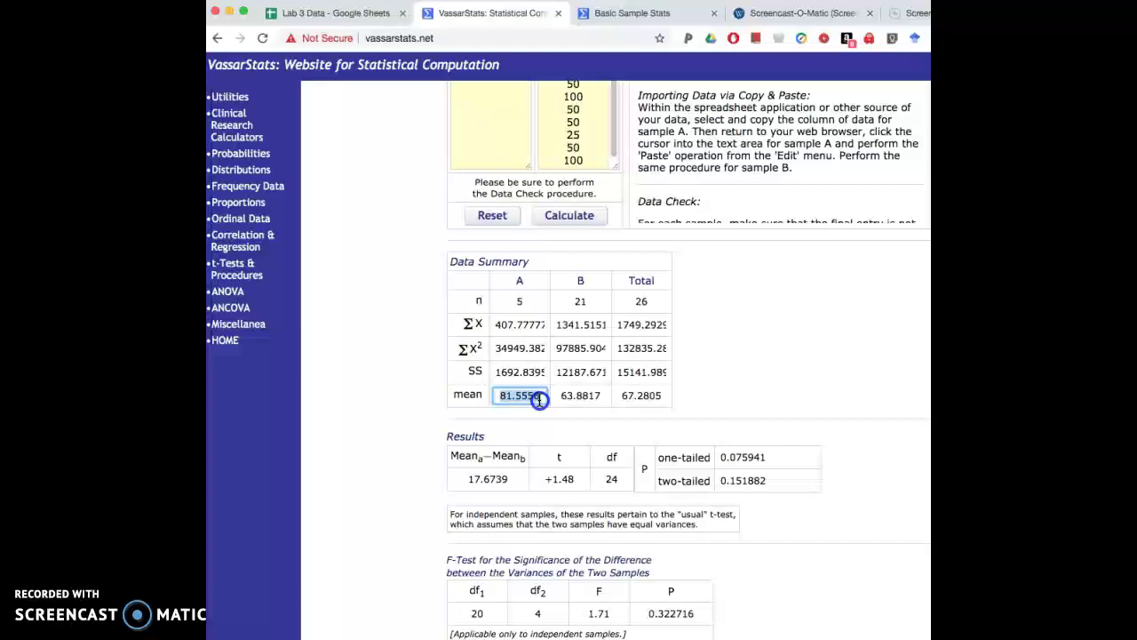
{"action": "left_click", "coordinate": [568, 399]}
{"action": "left_click_drag", "start_coordinate": [561, 398], "coordinate": [608, 399]}
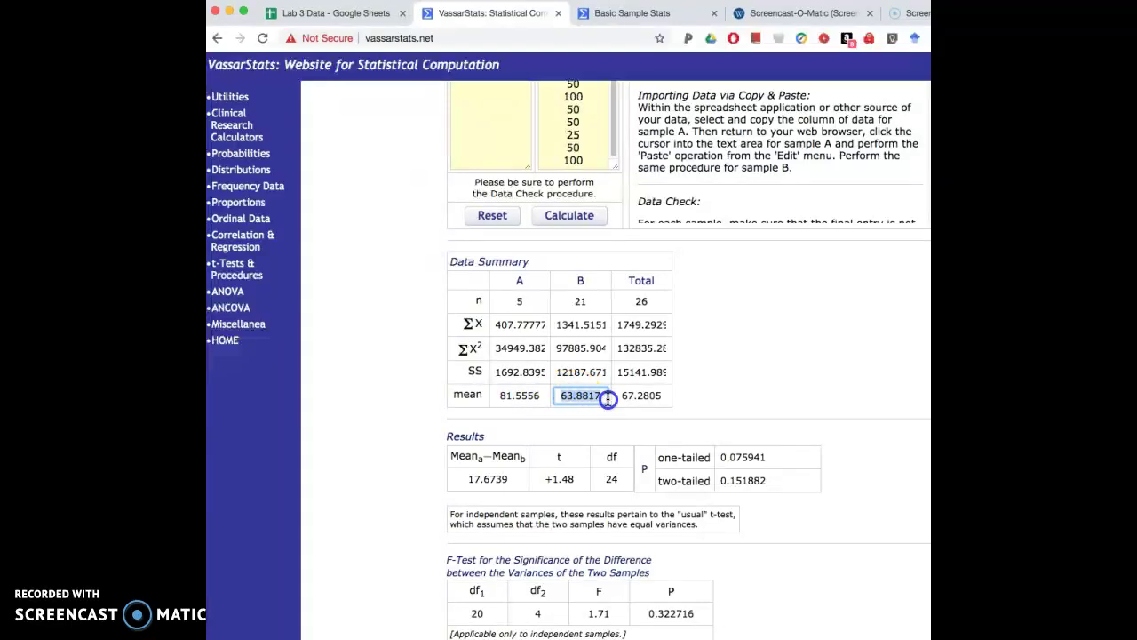
{"action": "left_click", "coordinate": [503, 398]}
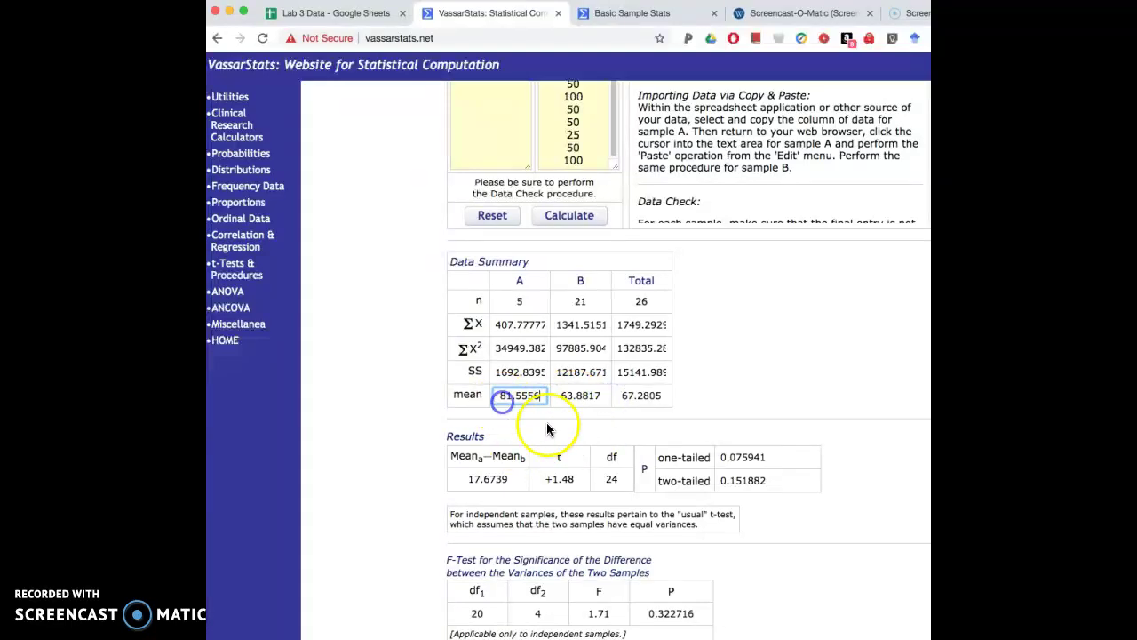
{"action": "left_click", "coordinate": [507, 388]}
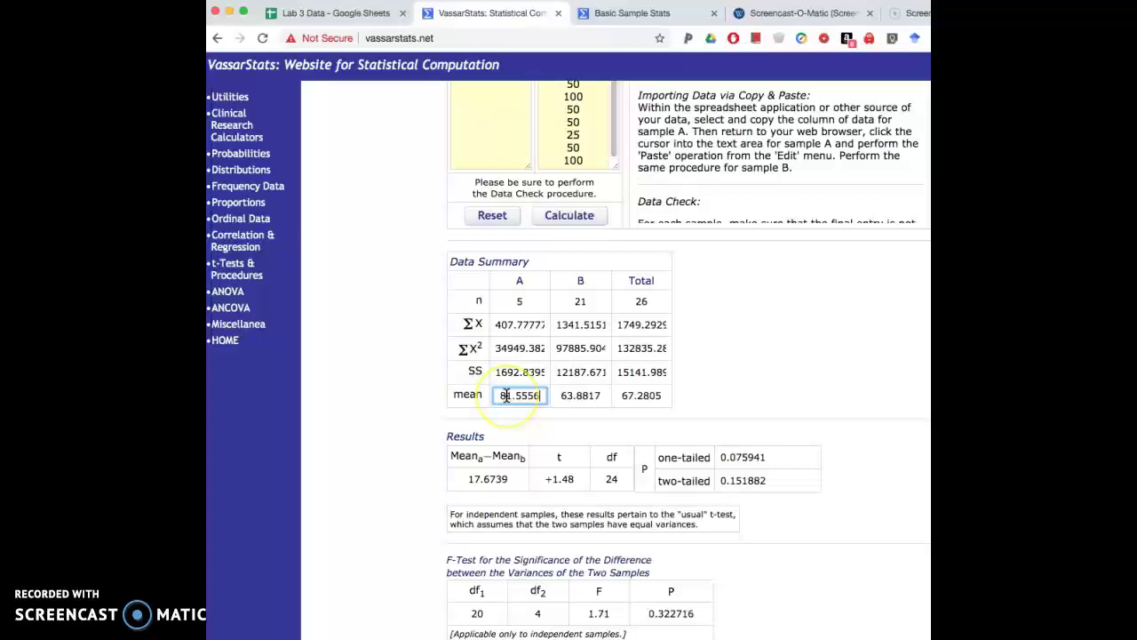
{"action": "left_click", "coordinate": [586, 399]}
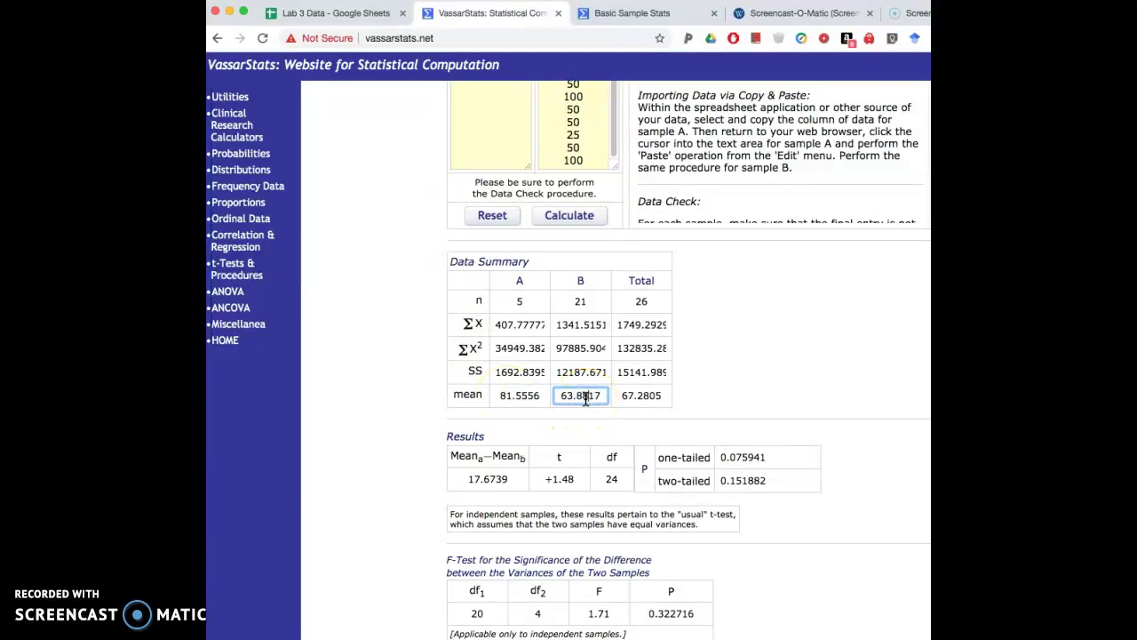
{"action": "left_click", "coordinate": [517, 400]}
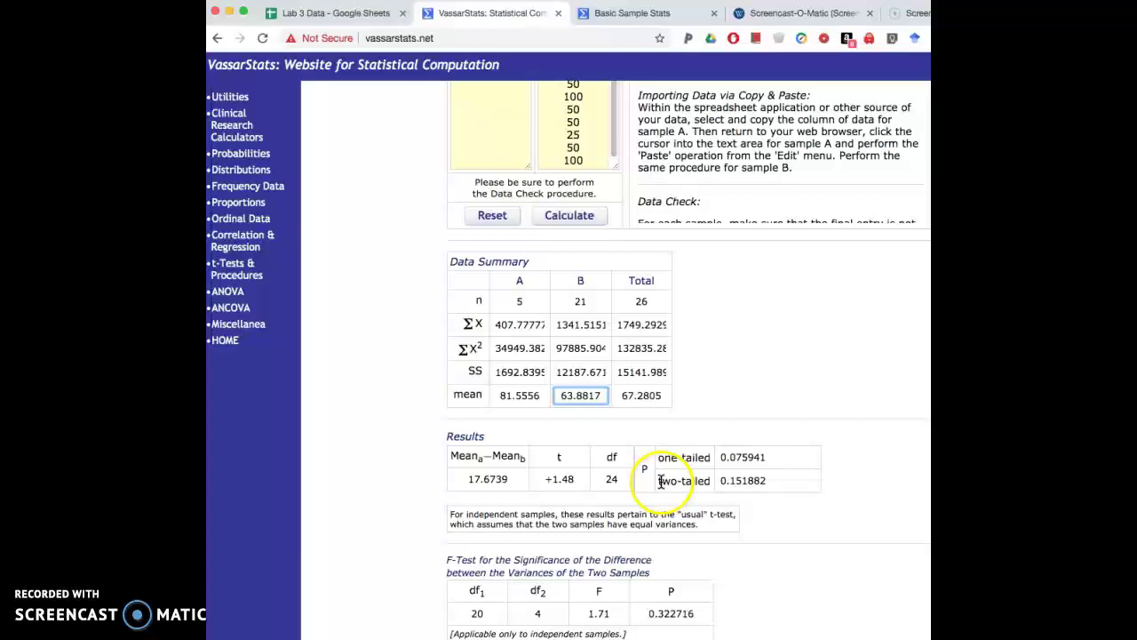
- Highlight the two-tailed p value of 0.151882 in the results
{"action": "left_click", "coordinate": [668, 481]}
{"action": "left_click_drag", "start_coordinate": [668, 481], "coordinate": [706, 482]}
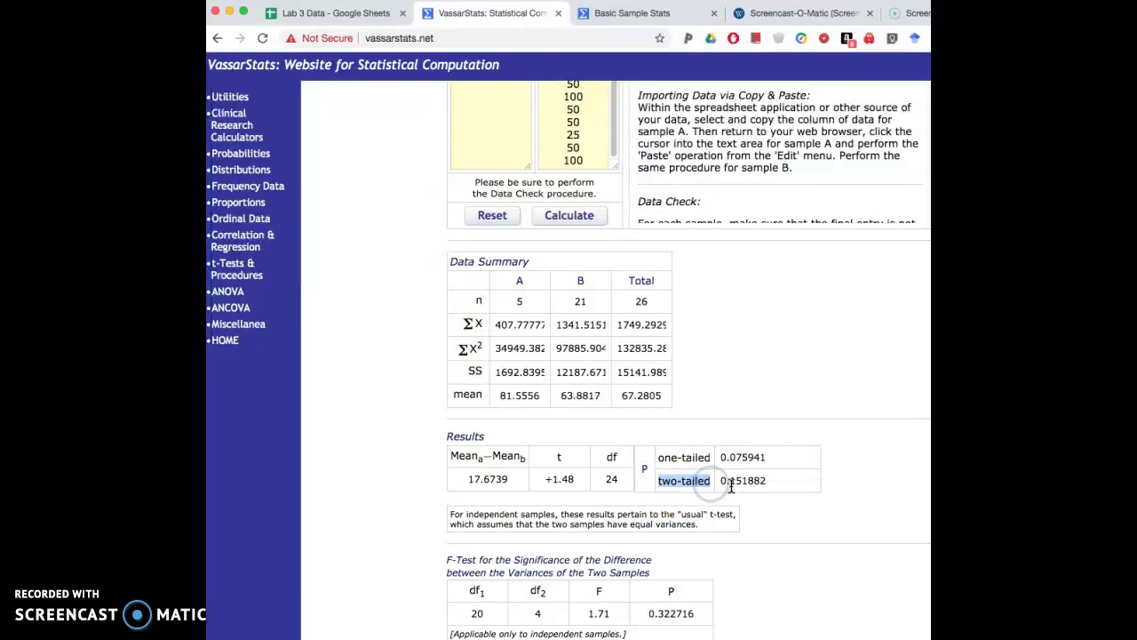
{"action": "left_click", "coordinate": [735, 481]}
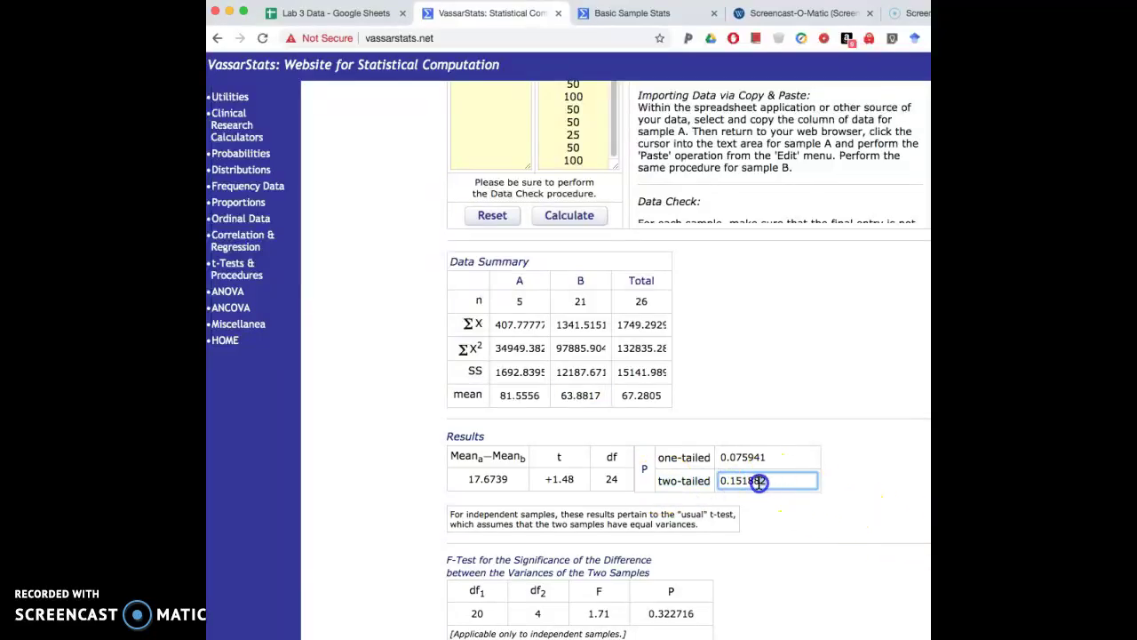
{"action": "left_click_drag", "start_coordinate": [800, 485], "coordinate": [722, 484]}
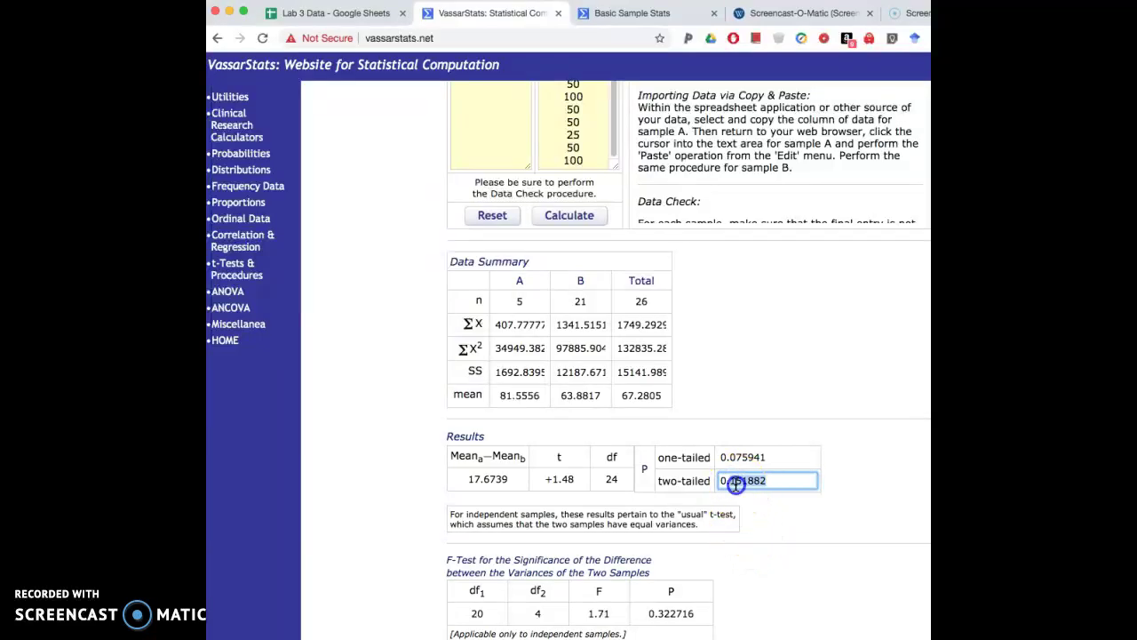
{"action": "left_click", "coordinate": [734, 482]}
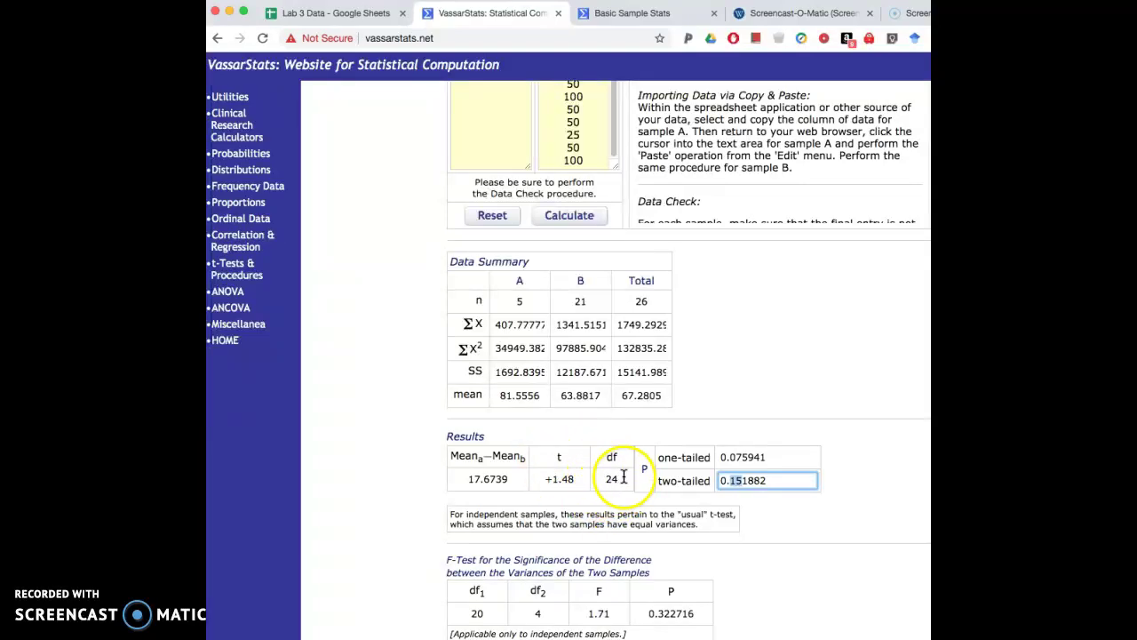
{"action": "scroll", "coordinate": [631, 517], "scroll_direction": "up", "scroll_amount": 10}
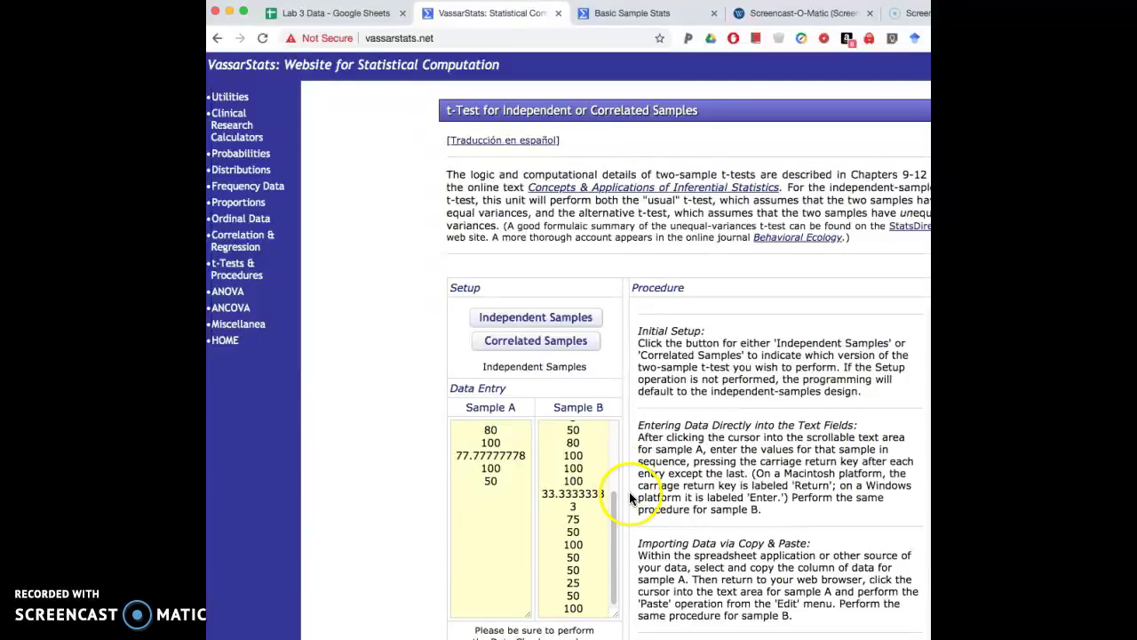
- Copy the male rates H2:H6 into the Basic Sample Stats Data Entry box
{"action": "left_click", "coordinate": [642, 14]}
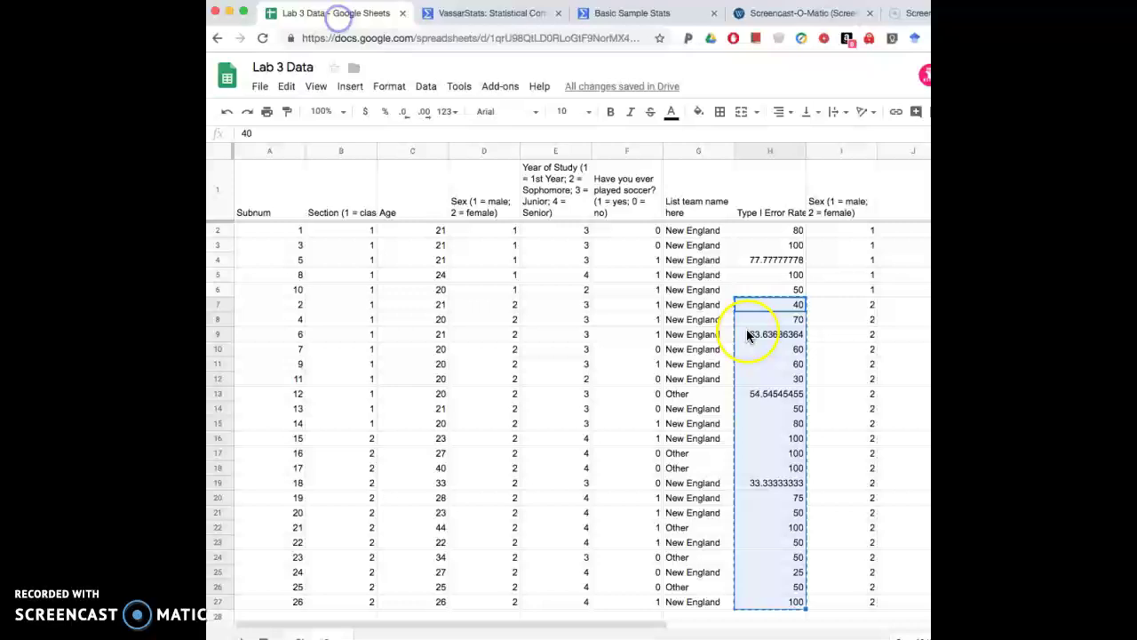
{"action": "left_click_drag", "start_coordinate": [772, 232], "coordinate": [781, 291]}
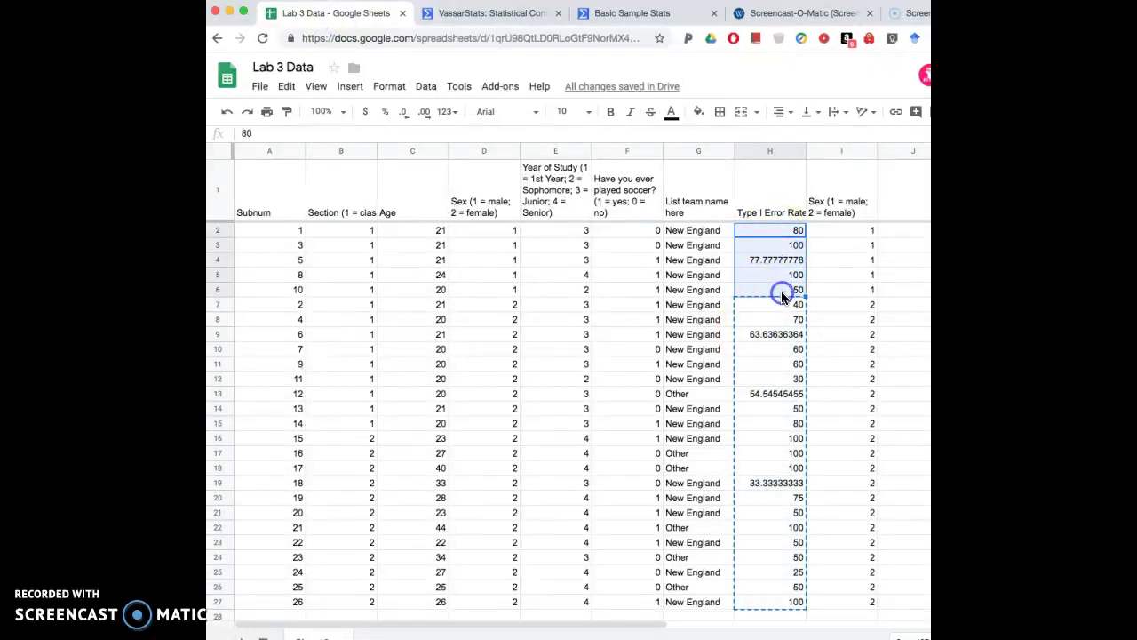
{"action": "key", "text": "super+c"}
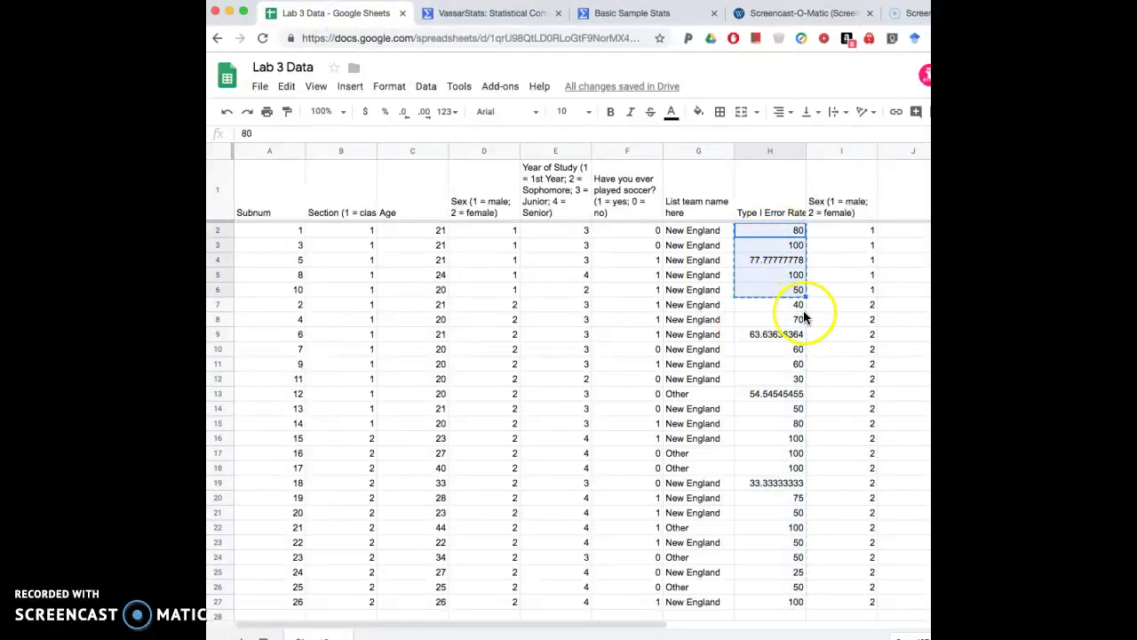
{"action": "left_click", "coordinate": [634, 13]}
{"action": "left_click", "coordinate": [442, 566]}
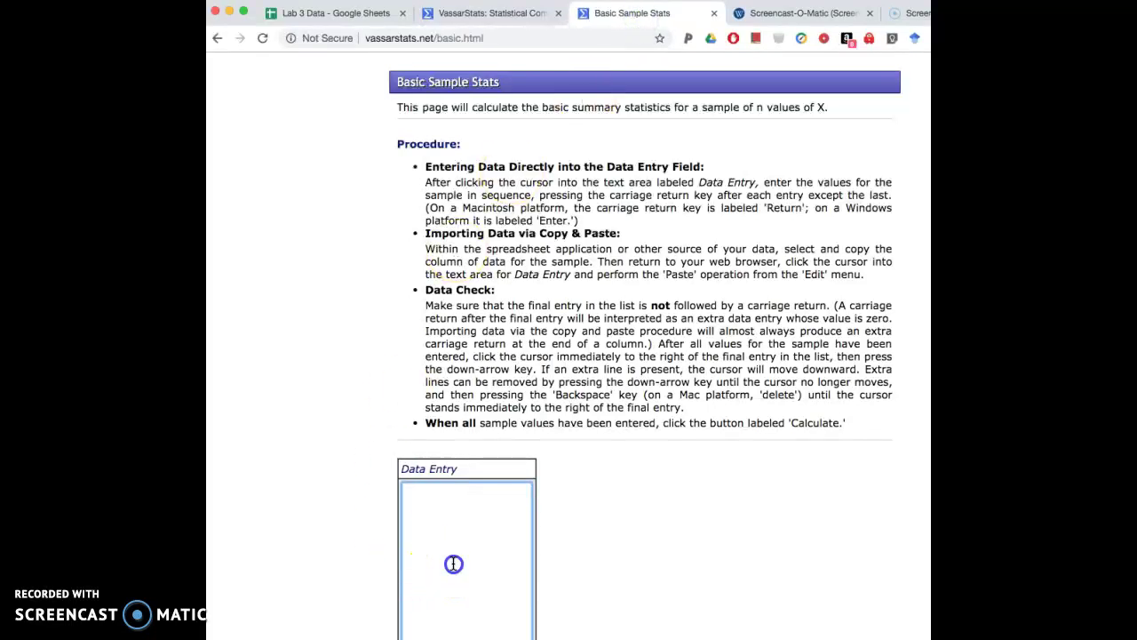
{"action": "key", "text": "super+v"}
- Calculate the male stats and highlight mean 81.5556, SD 20.5721, standard error 9.2001
{"action": "scroll", "coordinate": [528, 453], "scroll_direction": "down", "scroll_amount": 5}
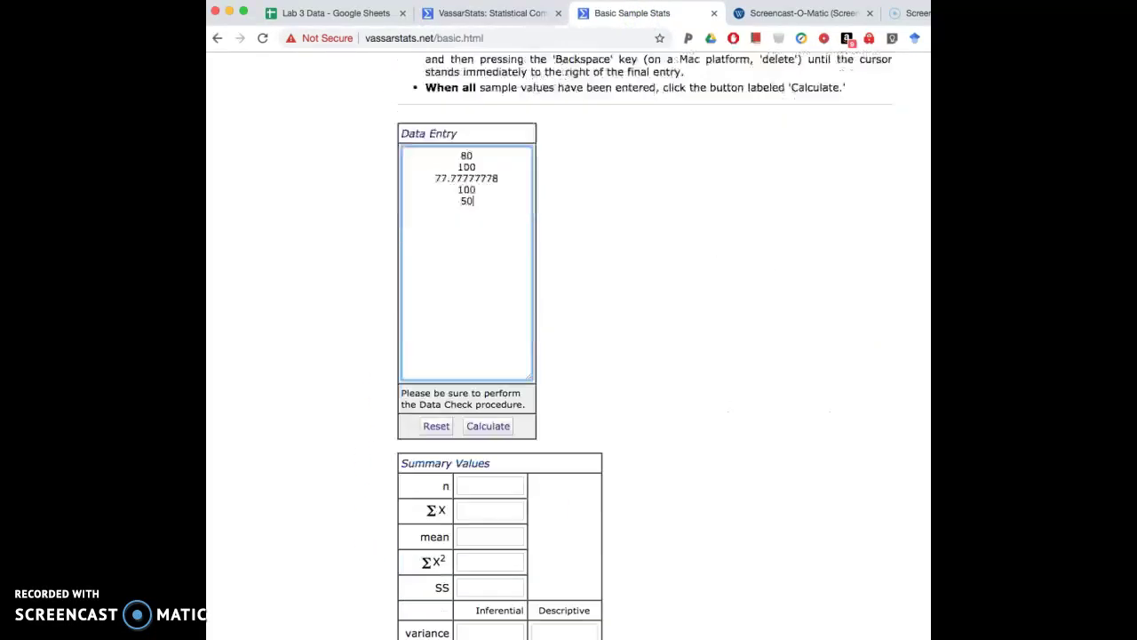
{"action": "left_click", "coordinate": [488, 391]}
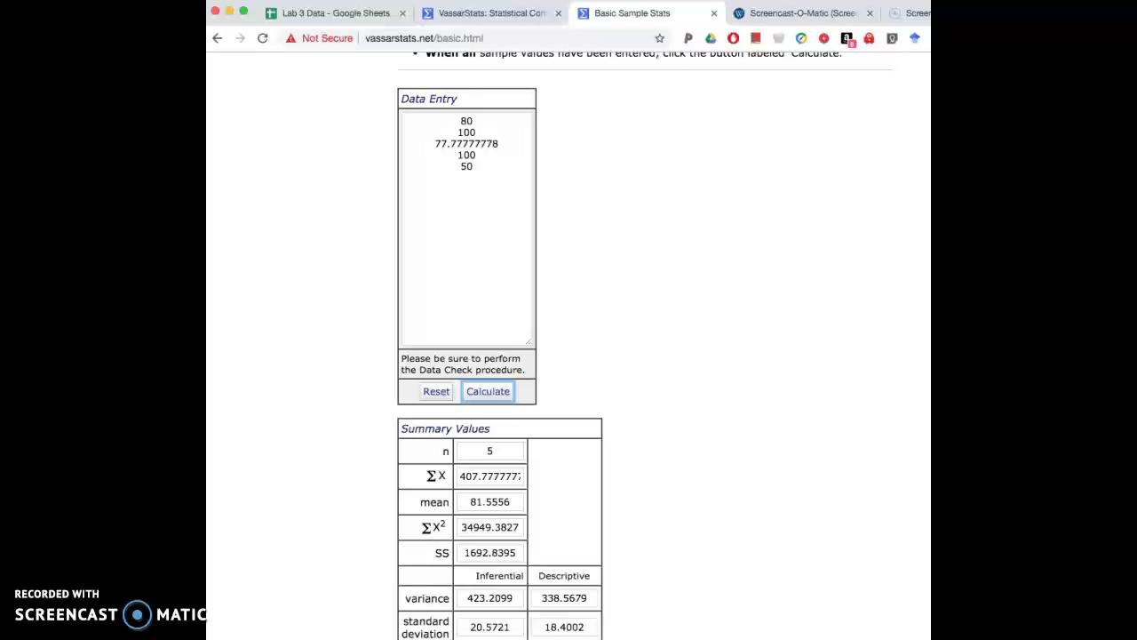
{"action": "scroll", "coordinate": [489, 293], "scroll_direction": "down", "scroll_amount": 3}
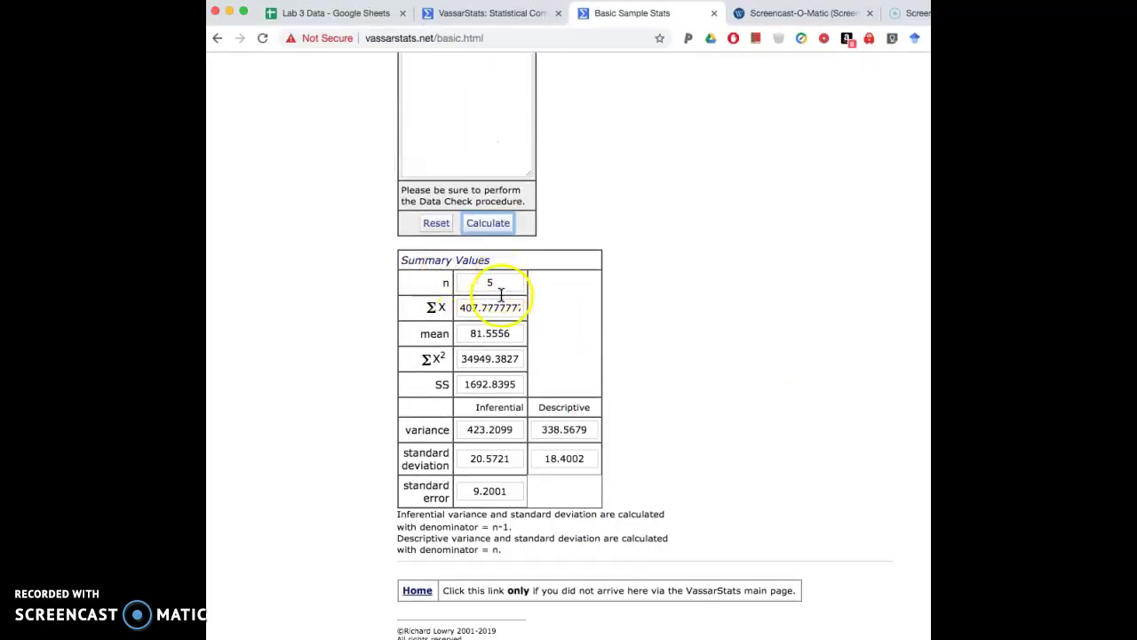
{"action": "left_click_drag", "start_coordinate": [469, 334], "coordinate": [521, 334]}
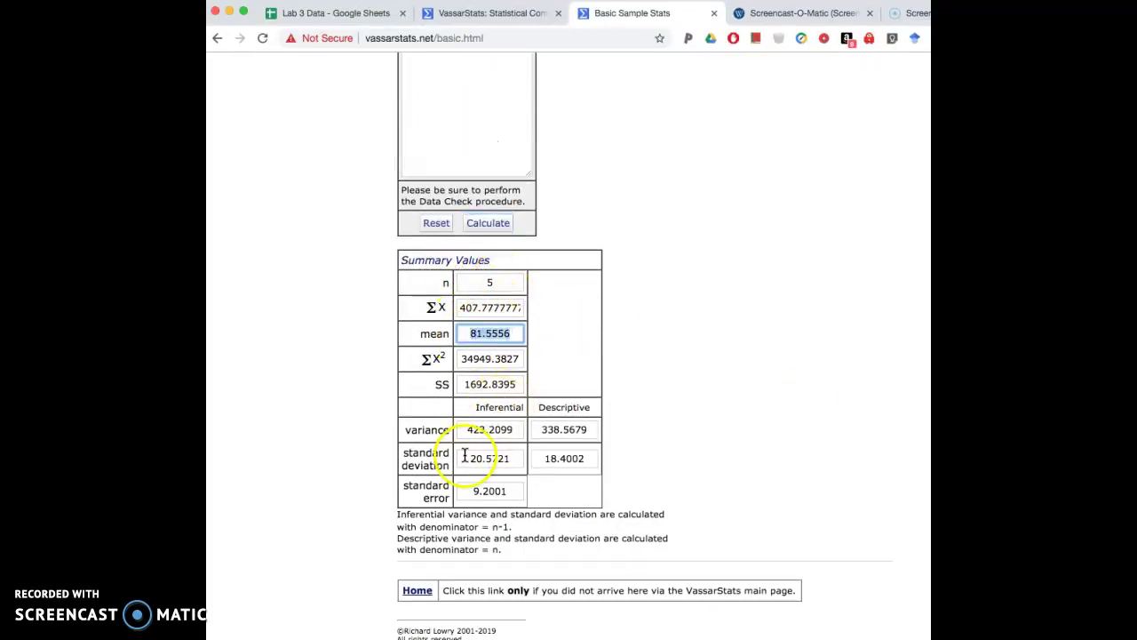
{"action": "left_click_drag", "start_coordinate": [465, 459], "coordinate": [515, 459]}
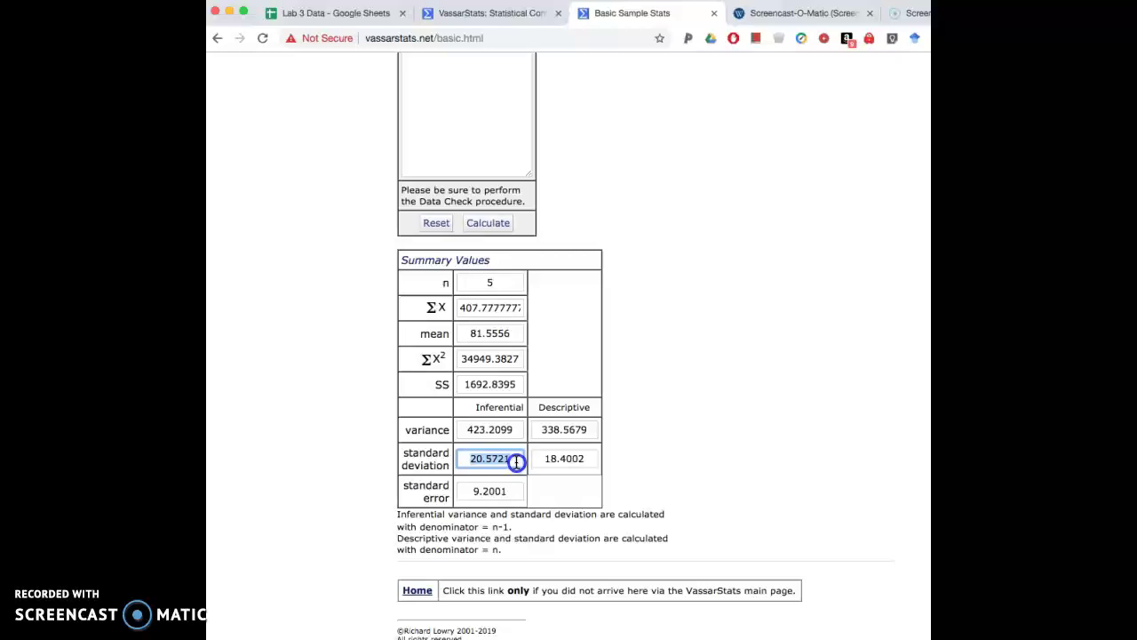
{"action": "left_click_drag", "start_coordinate": [473, 500], "coordinate": [503, 490]}
{"action": "double_click", "coordinate": [479, 498]}
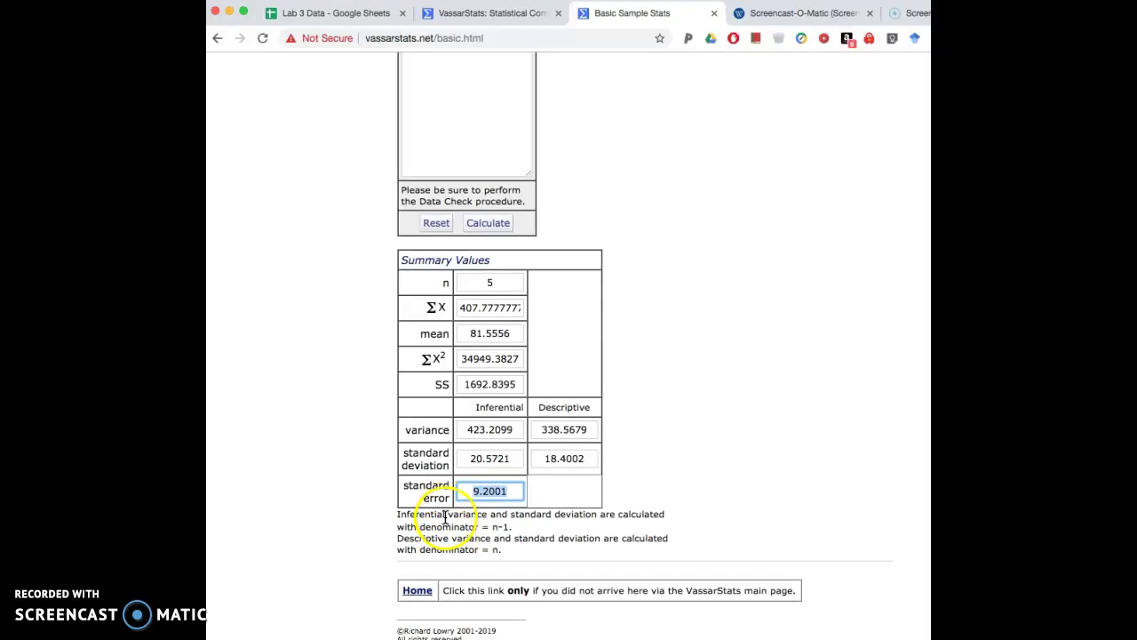
{"action": "scroll", "coordinate": [444, 503], "scroll_direction": "up", "scroll_amount": 5}
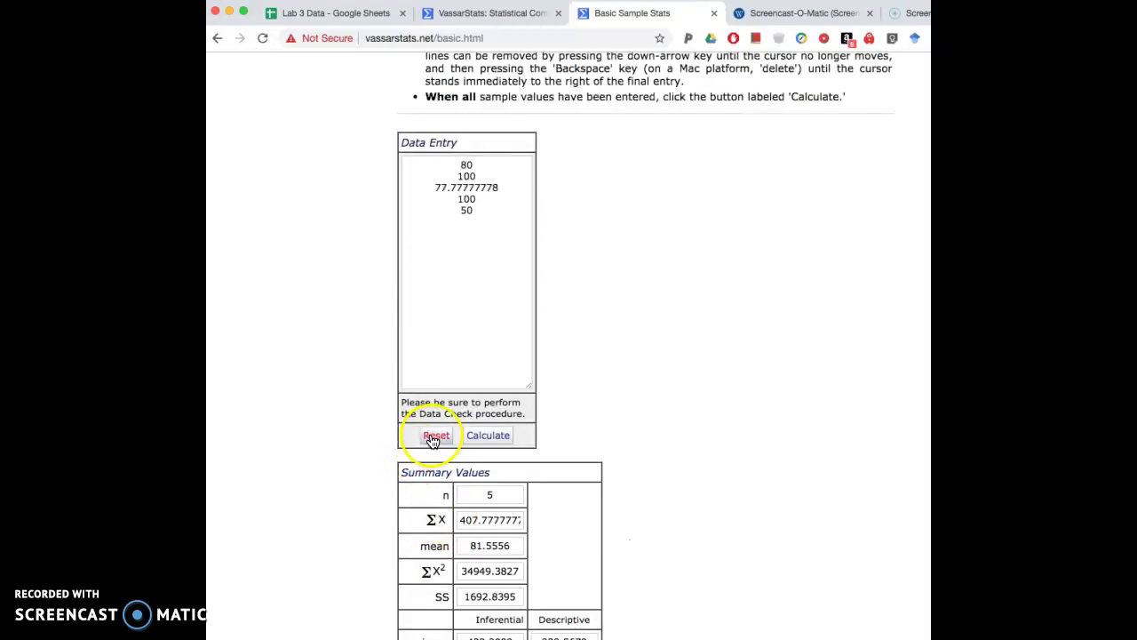
- Reset the calculator and select the female error rates H7:H27 in the sheet
{"action": "left_click", "coordinate": [432, 438]}
{"action": "left_click", "coordinate": [284, 13]}
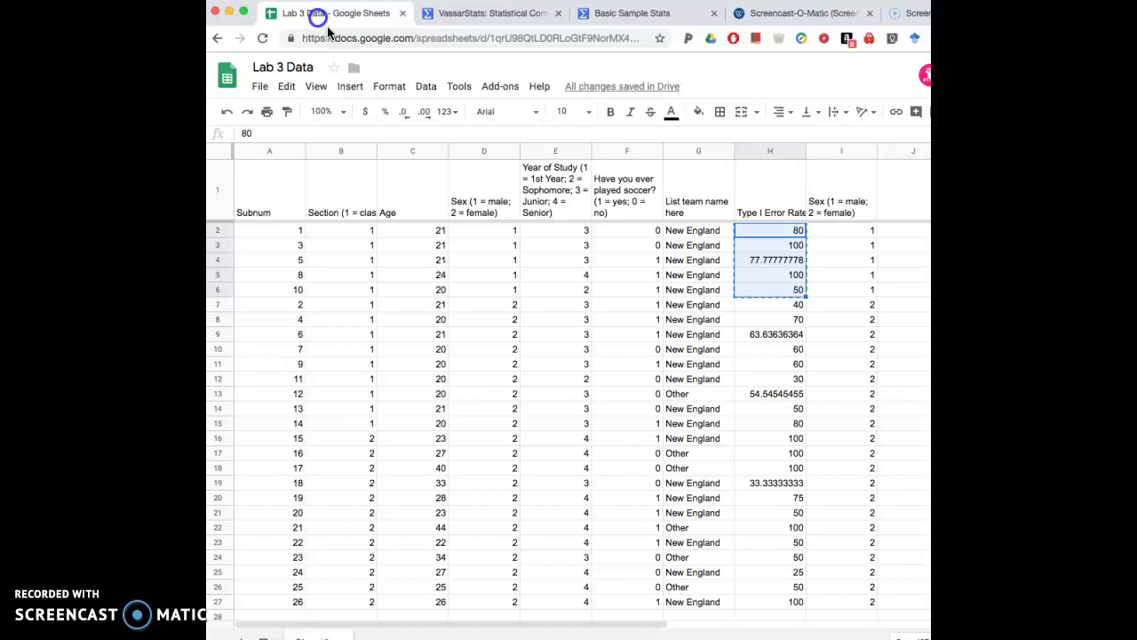
{"action": "left_click", "coordinate": [767, 305]}
{"action": "left_click_drag", "start_coordinate": [766, 304], "coordinate": [770, 610]}
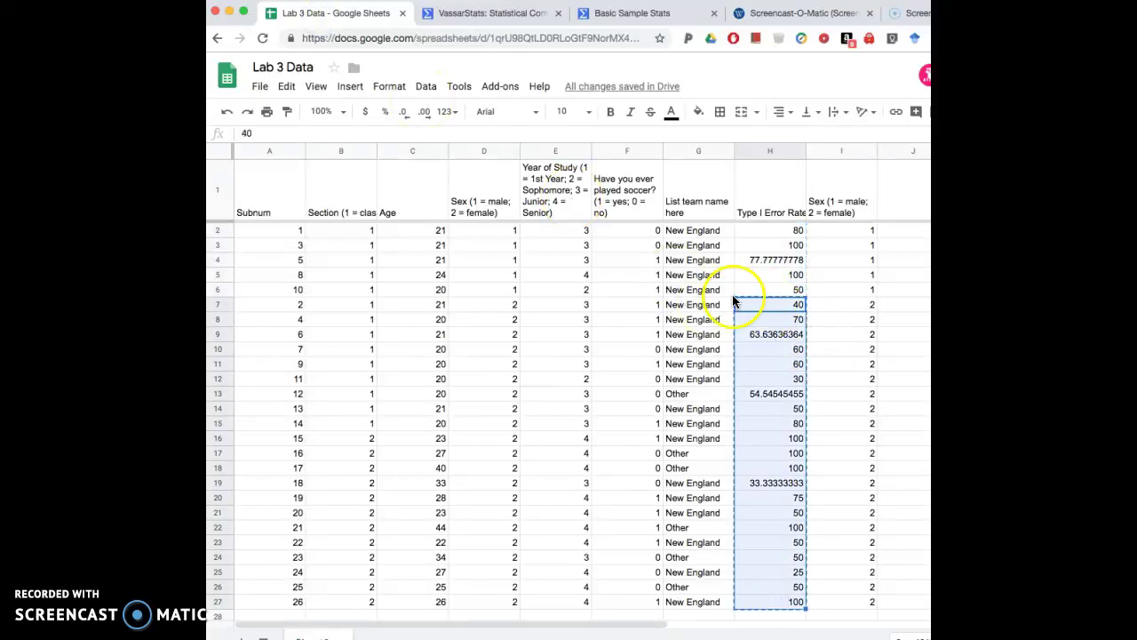
- Paste the female rates into Data Entry and calculate mean 63.8817, SD 24.6857, SE 5.3869
{"action": "left_click", "coordinate": [491, 13]}
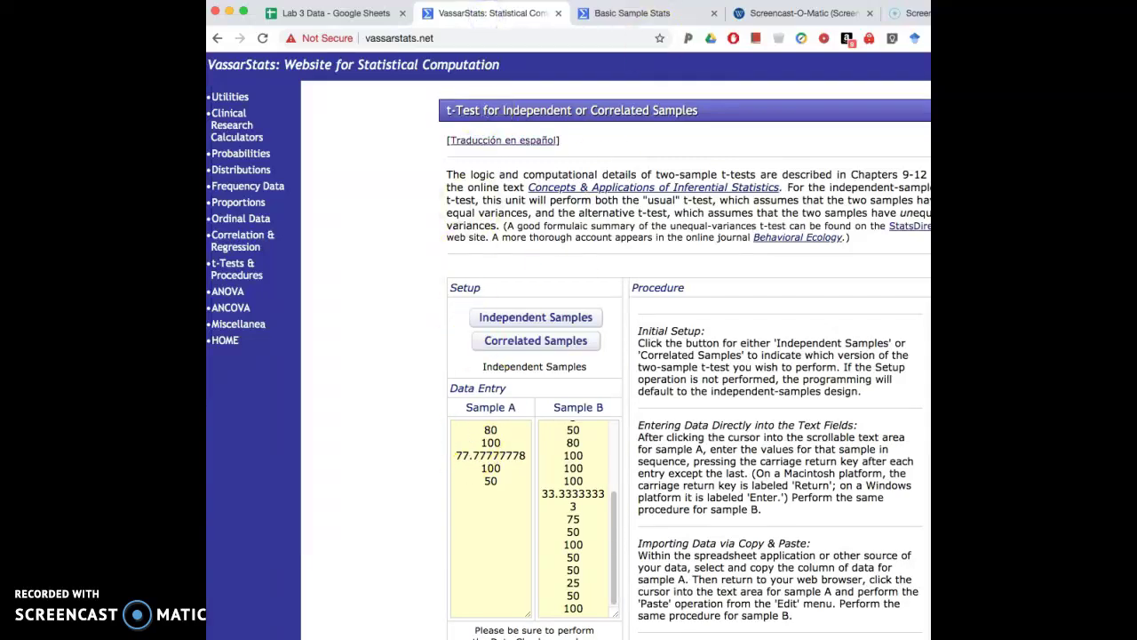
{"action": "left_click", "coordinate": [636, 13]}
{"action": "left_click", "coordinate": [510, 251]}
{"action": "key", "text": "super+v"}
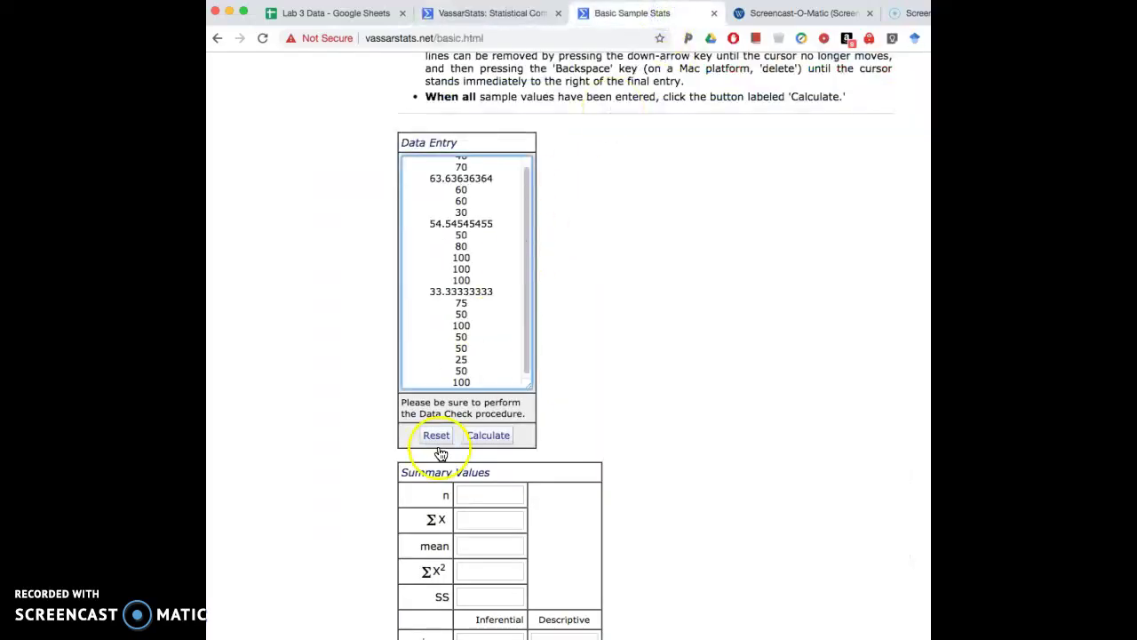
{"action": "left_click", "coordinate": [503, 435]}
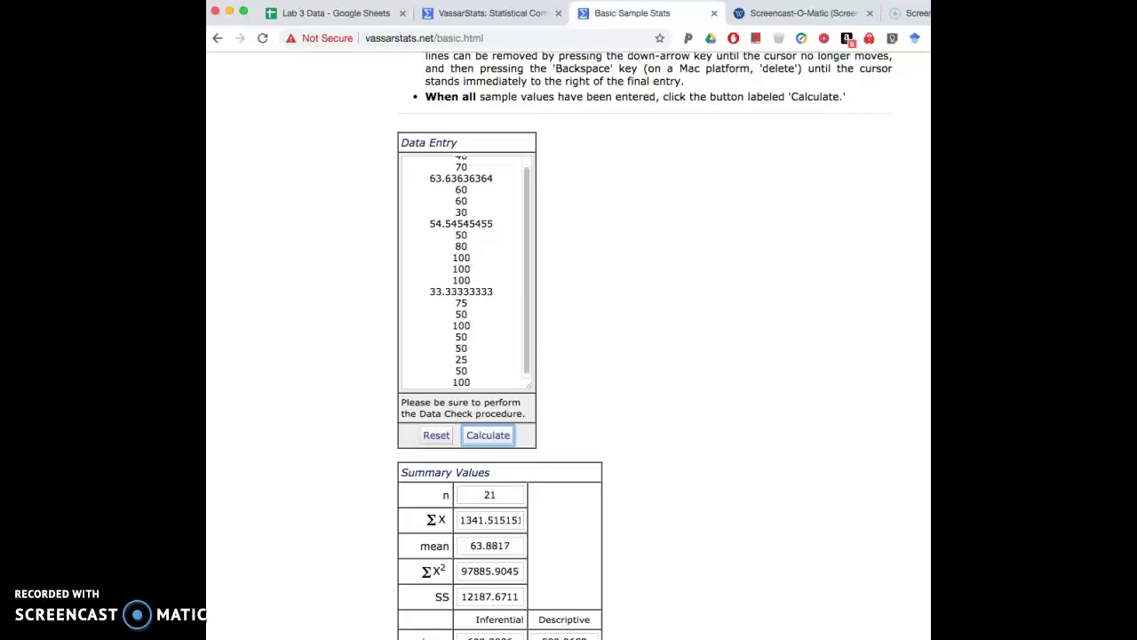
{"action": "scroll", "coordinate": [645, 346], "scroll_direction": "down", "scroll_amount": 5}
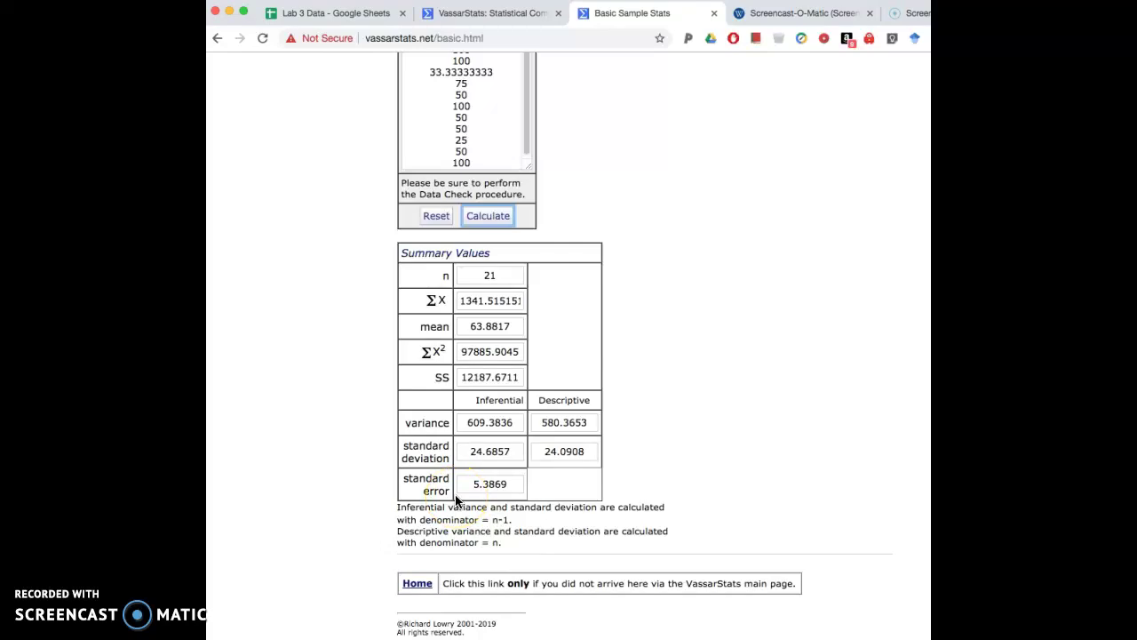
- Widen the Section column B and select the whole column
{"action": "left_click", "coordinate": [344, 20]}
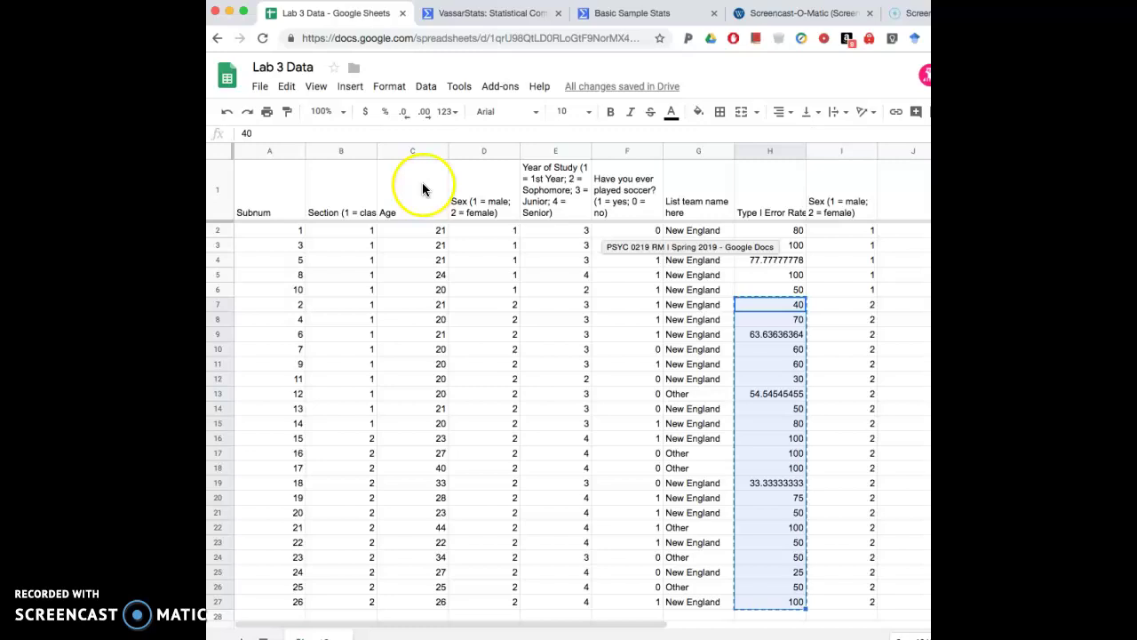
{"action": "left_click", "coordinate": [353, 231]}
{"action": "mouse_move", "coordinate": [377, 152]}
{"action": "left_mouse_down"}
{"action": "mouse_move", "coordinate": [442, 152]}
{"action": "mouse_move", "coordinate": [386, 158]}
{"action": "left_mouse_up"}
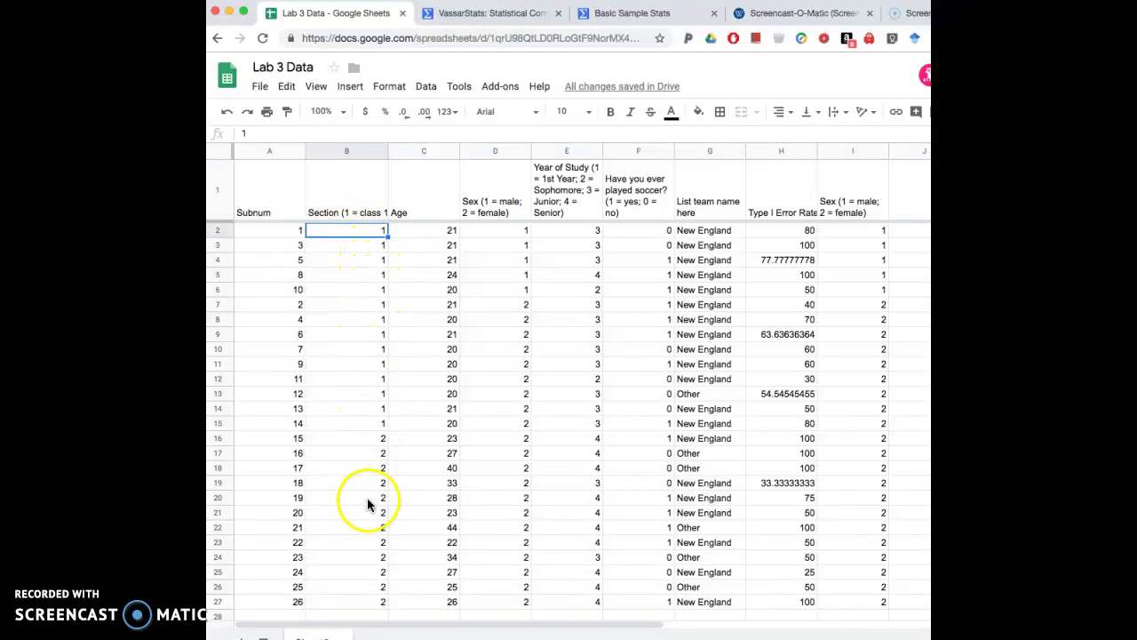
{"action": "left_click", "coordinate": [415, 365]}
{"action": "left_click", "coordinate": [346, 151]}
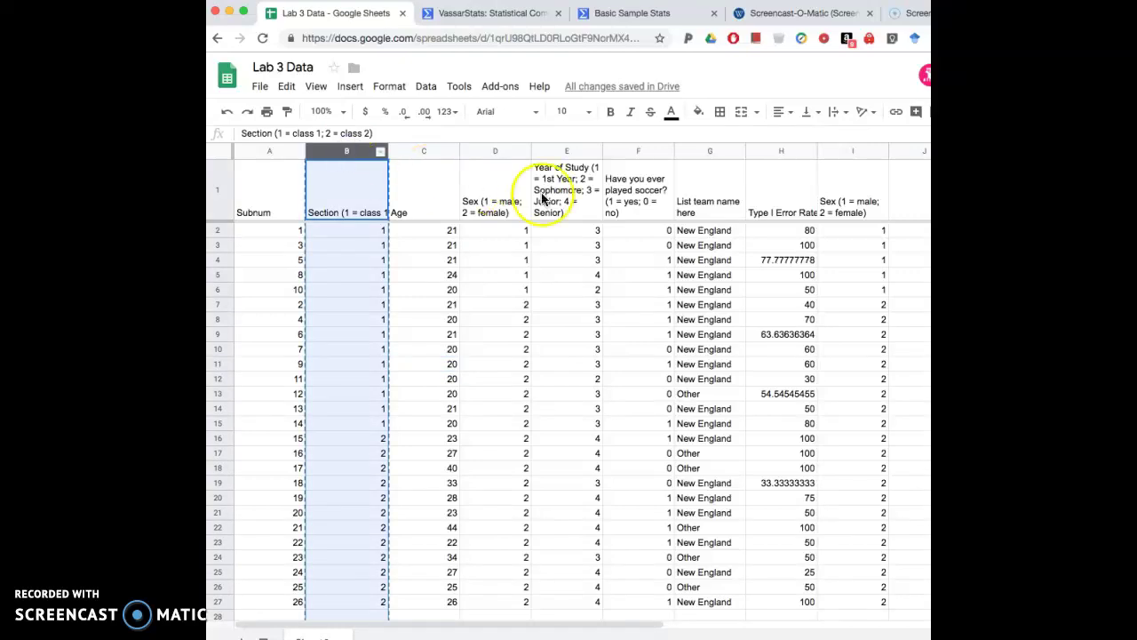
- Delete the Sex codes from column I
{"action": "left_click", "coordinate": [849, 153]}
{"action": "left_click_drag", "start_coordinate": [850, 153], "coordinate": [846, 182]}
{"action": "left_click", "coordinate": [844, 149]}
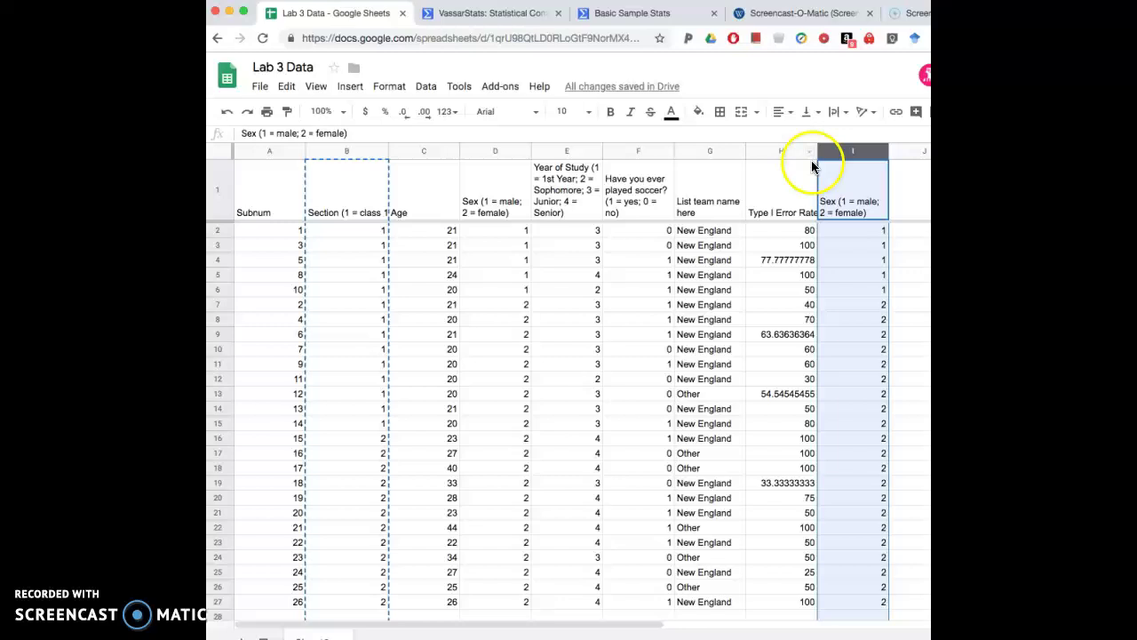
{"action": "left_click", "coordinate": [845, 152]}
{"action": "key", "text": "Delete"}
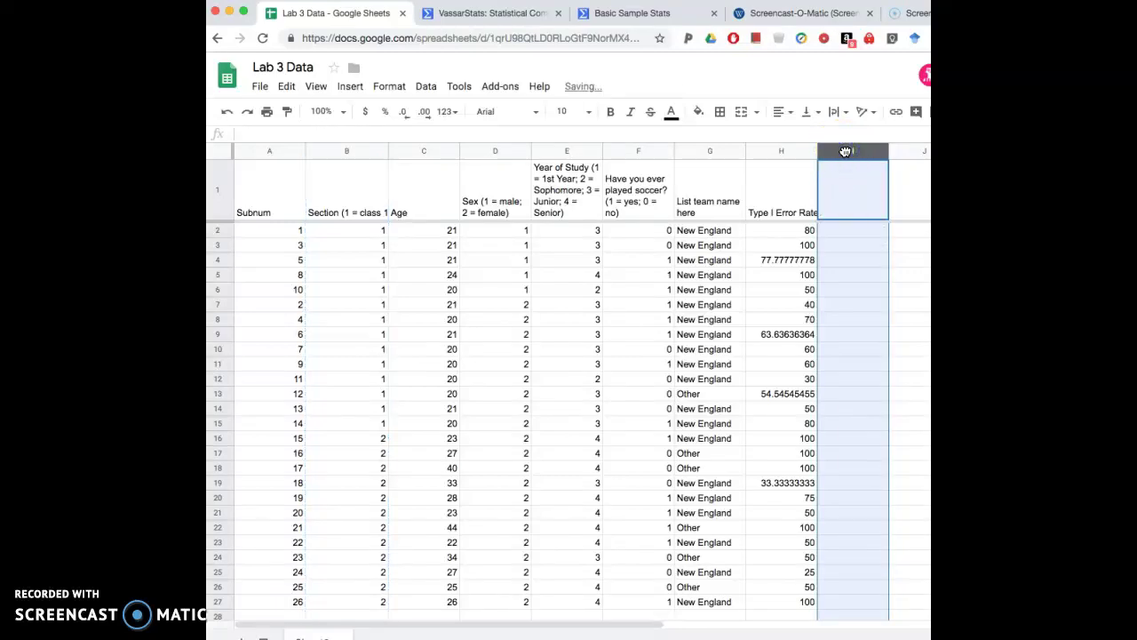
- Paste the Section column into the empty column I
{"action": "left_click", "coordinate": [341, 151]}
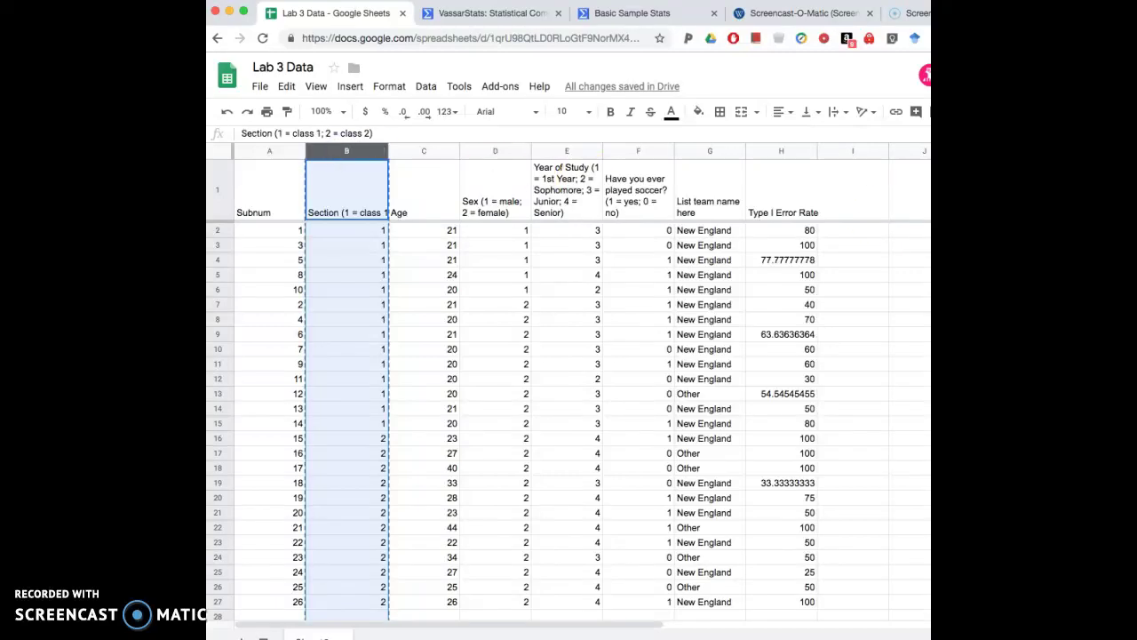
{"action": "left_click", "coordinate": [853, 149]}
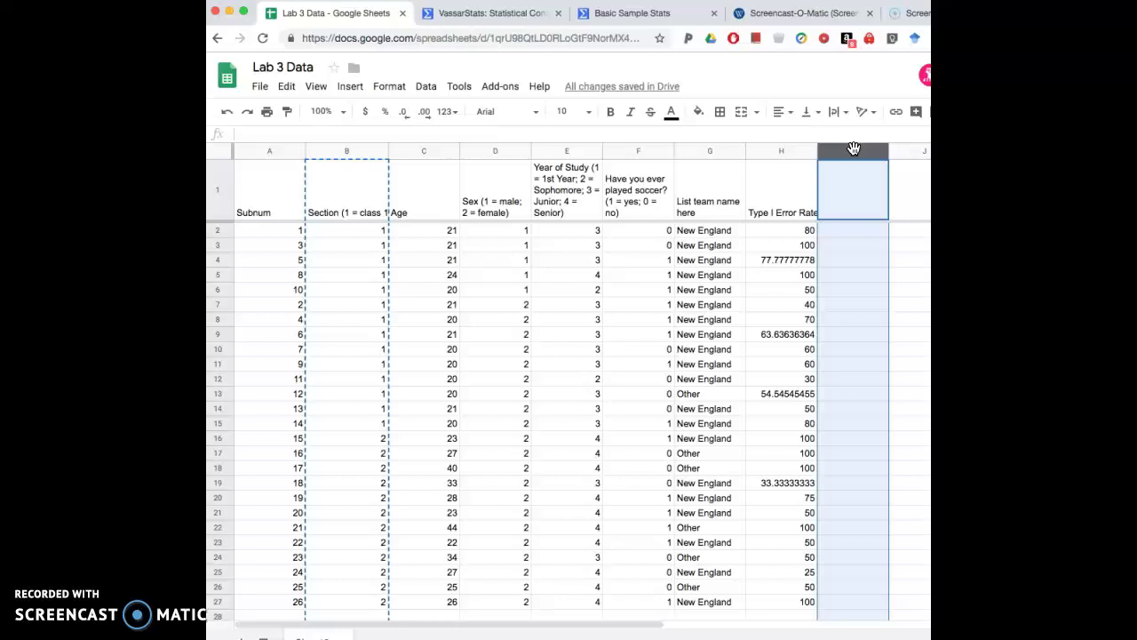
{"action": "key", "text": "ctrl+v"}
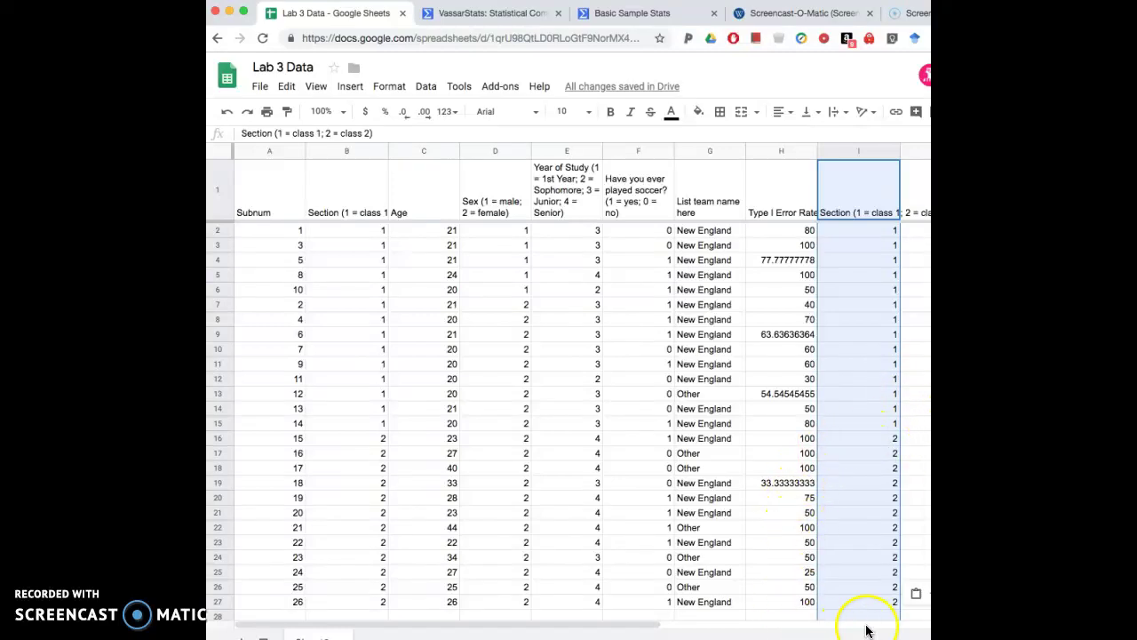
- Select the section 1 error rates H2:H15, then the section 2 rates H16:H27
{"action": "left_click", "coordinate": [853, 378]}
{"action": "left_click", "coordinate": [877, 424]}
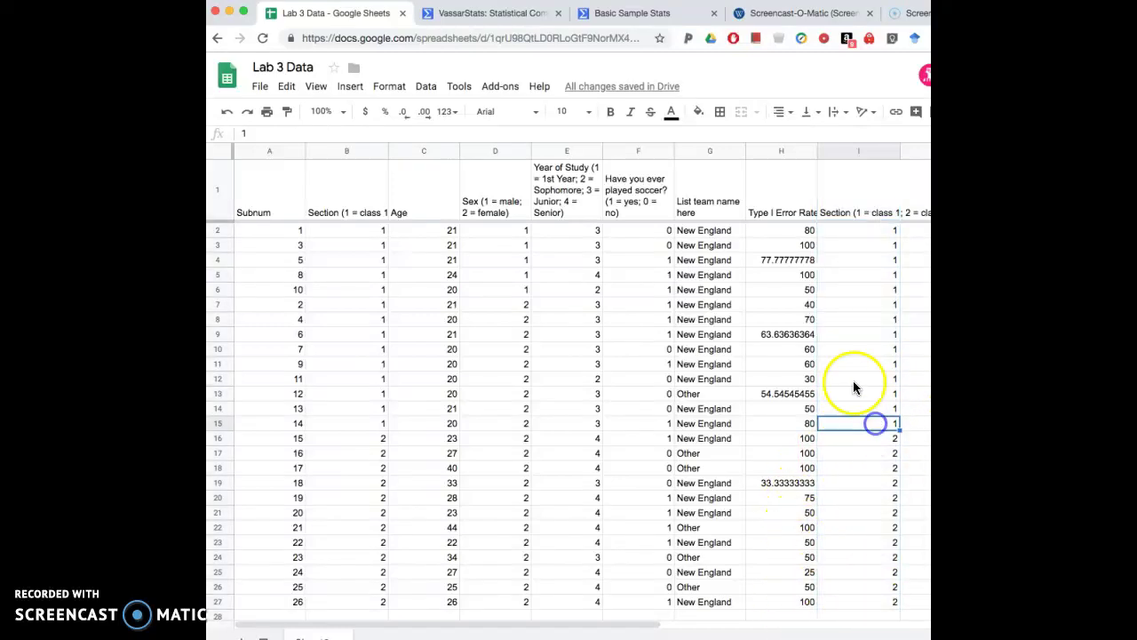
{"action": "left_click_drag", "start_coordinate": [796, 232], "coordinate": [787, 426]}
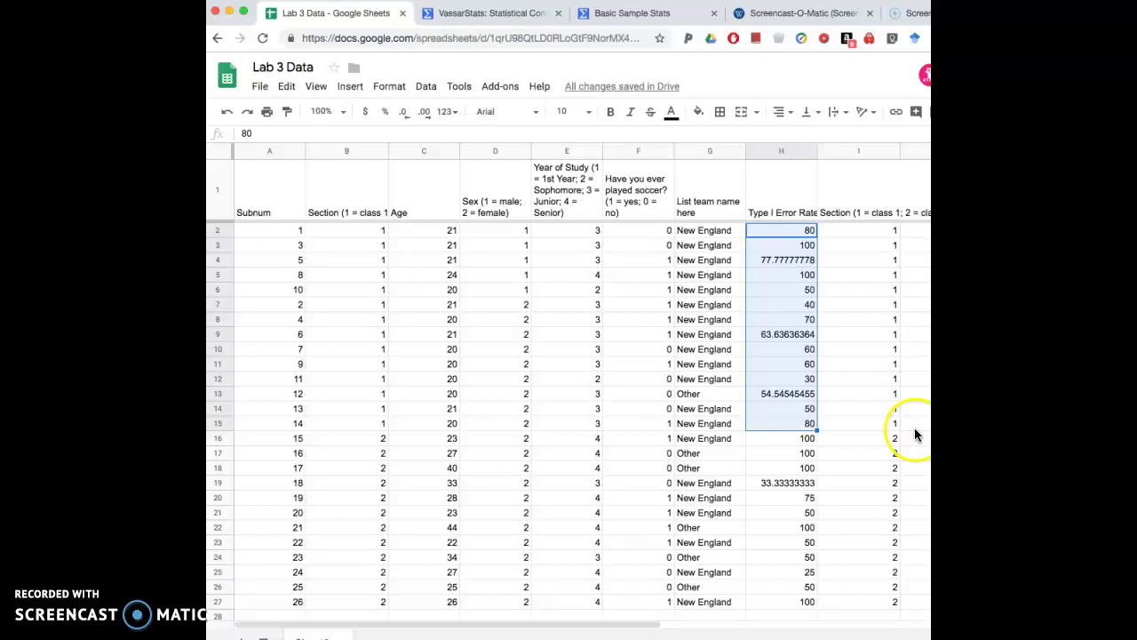
{"action": "left_click", "coordinate": [795, 482]}
{"action": "left_click_drag", "start_coordinate": [799, 439], "coordinate": [800, 602]}
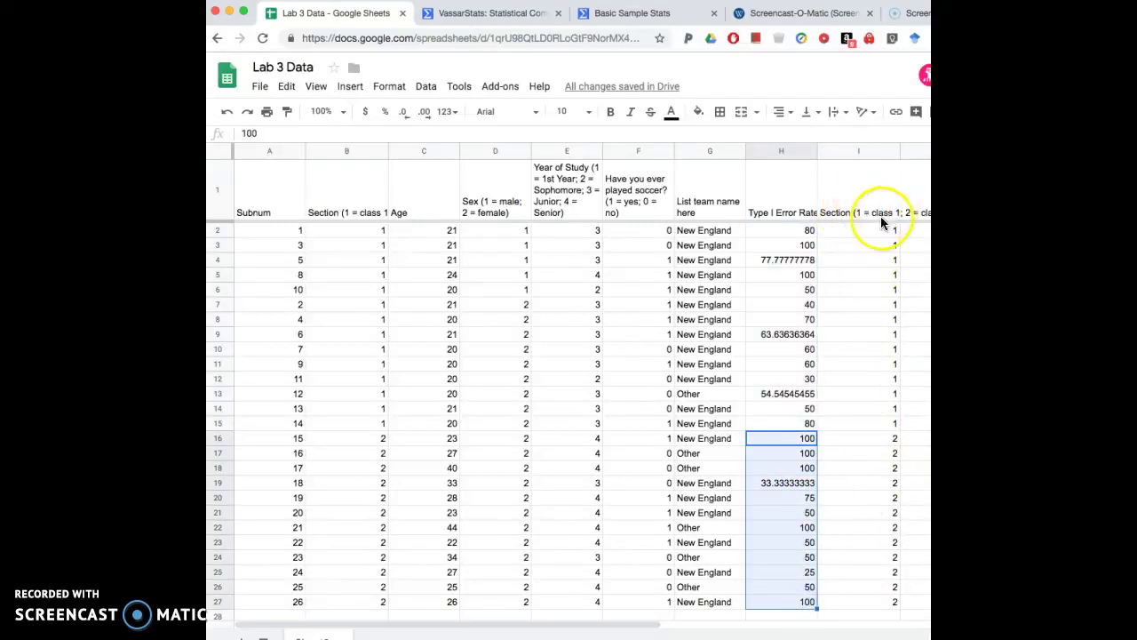
{"action": "left_click", "coordinate": [769, 499]}
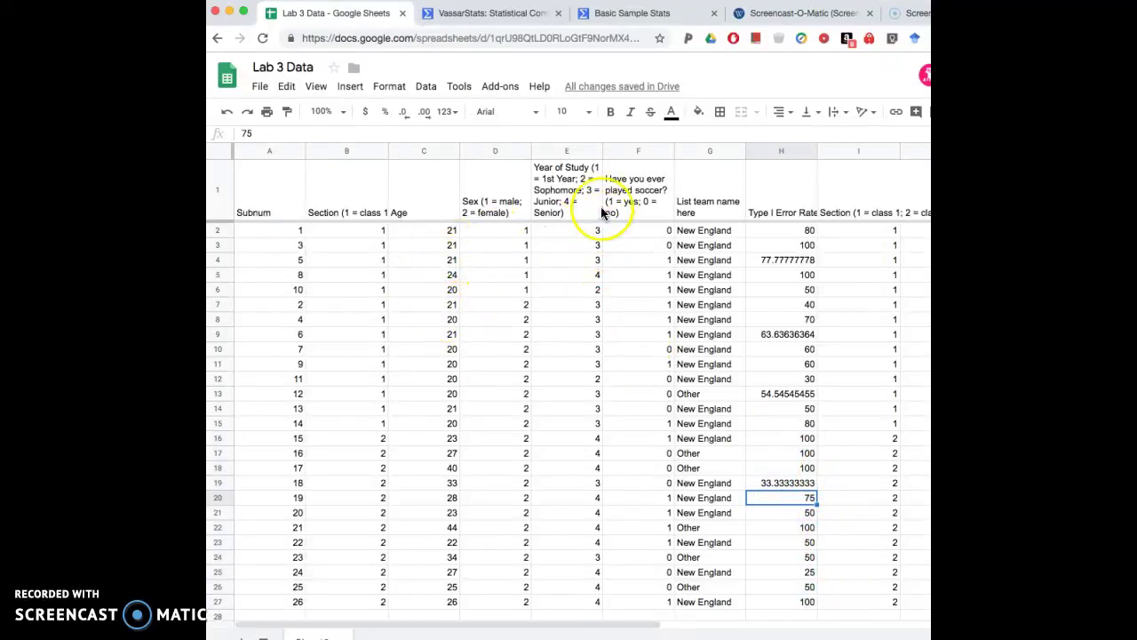
{"action": "left_click", "coordinate": [573, 186]}
{"action": "left_click", "coordinate": [579, 203]}
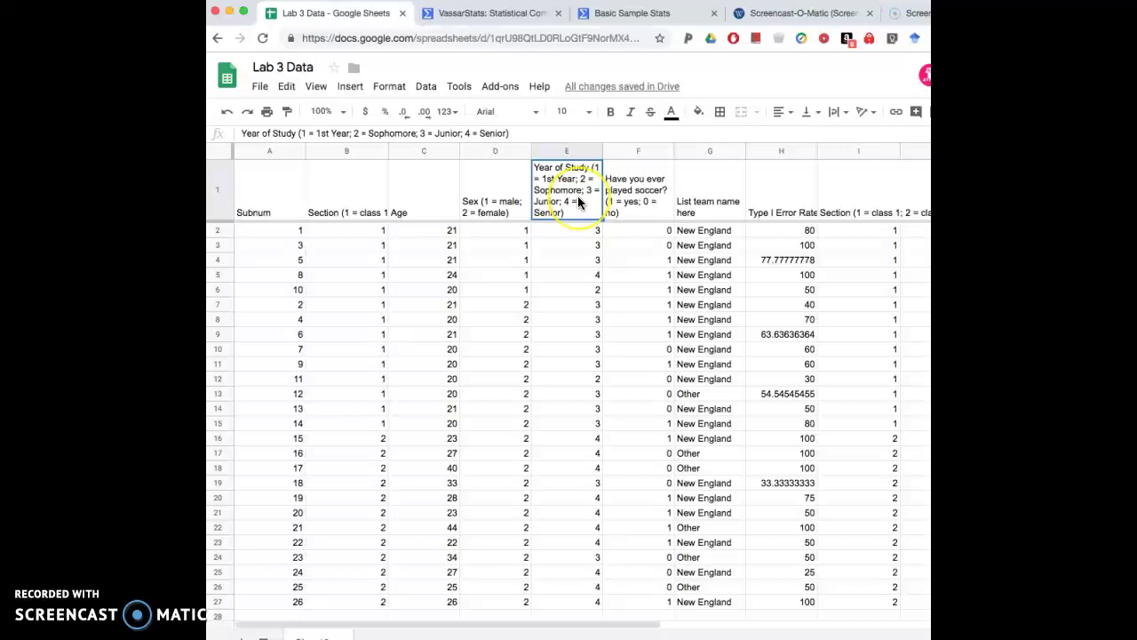